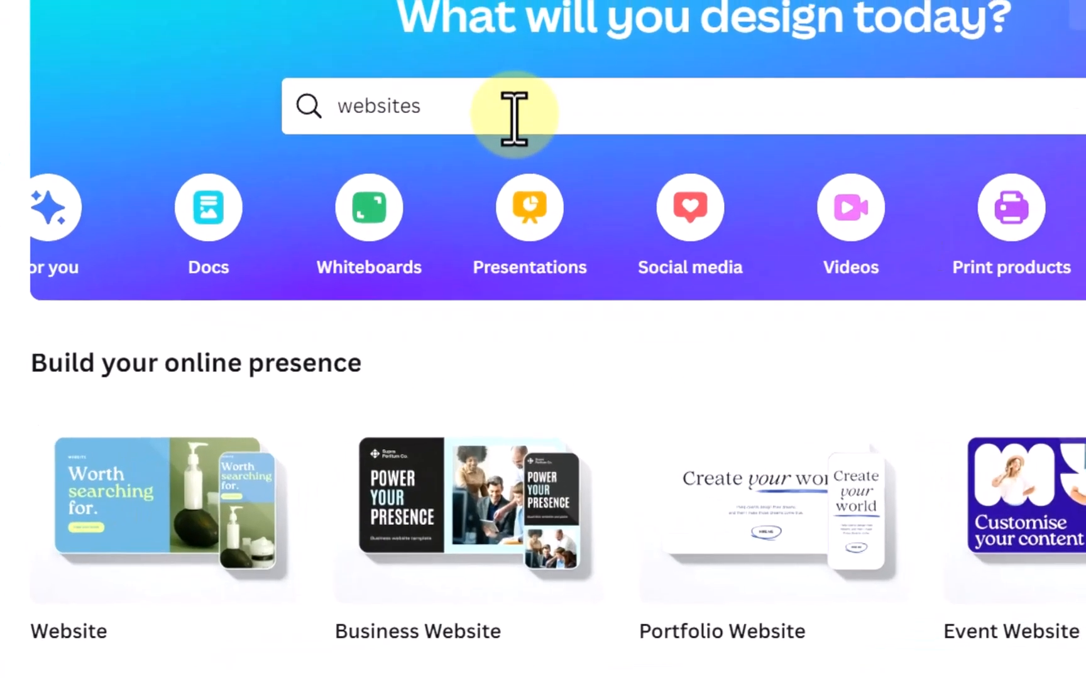
Search the new-design types for "website" and close the list
click(483, 237)
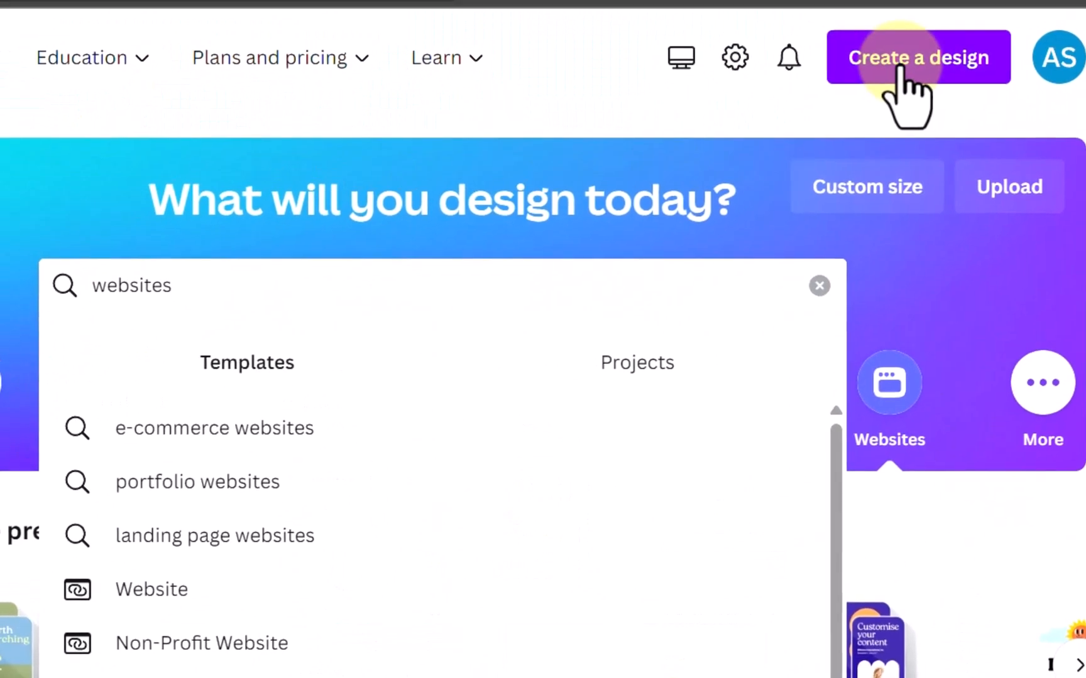
click(901, 68)
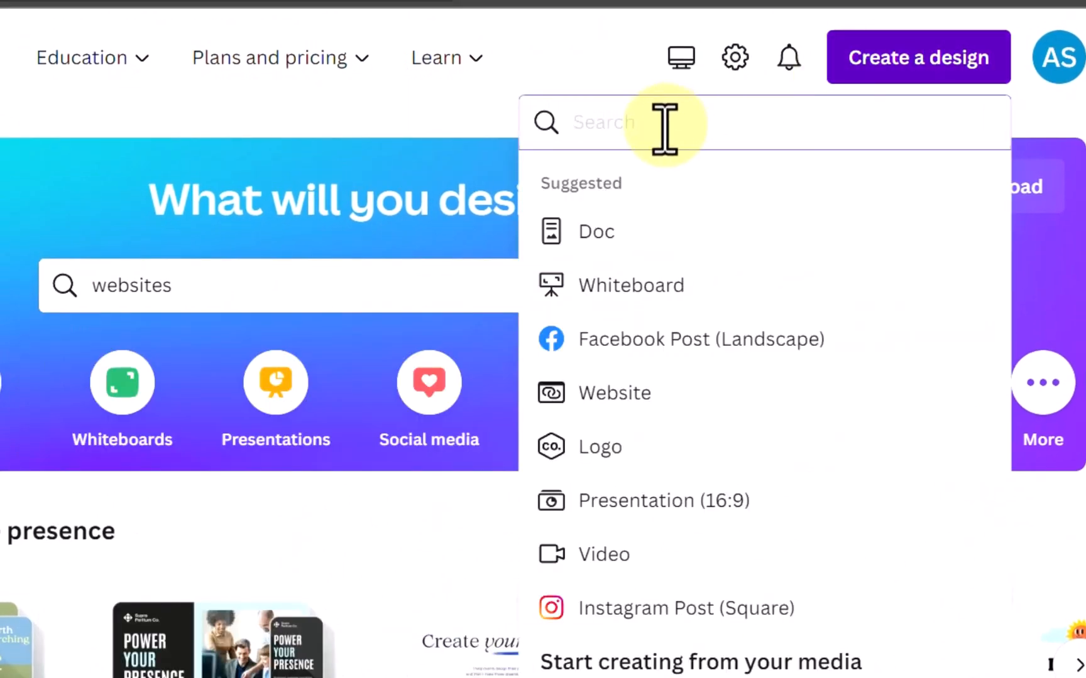
text(website)
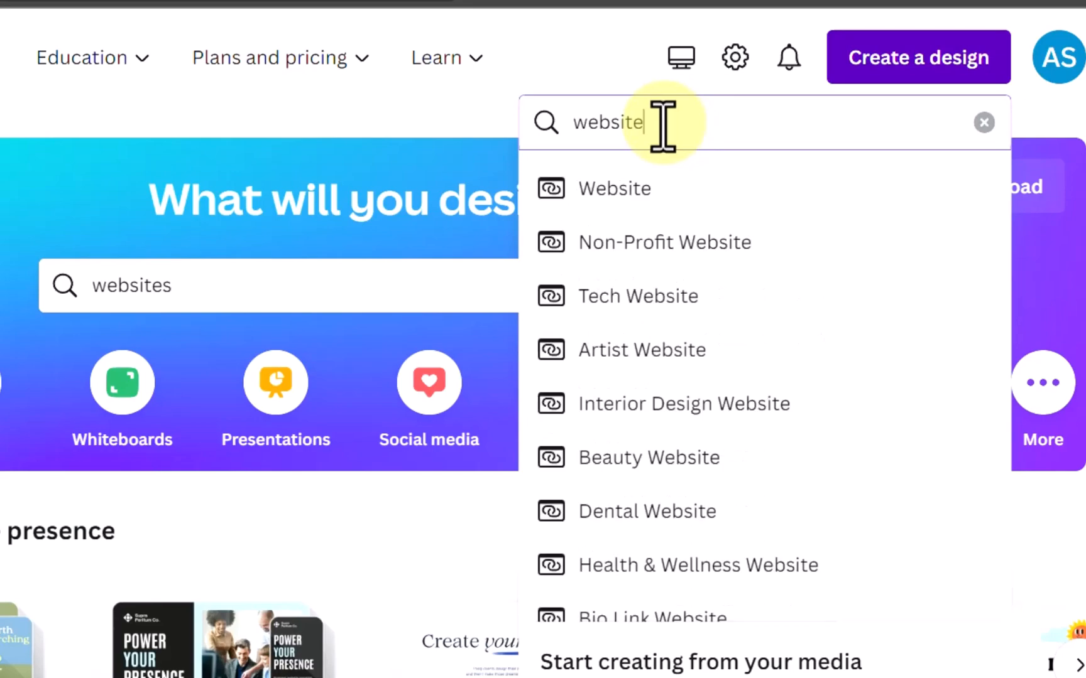
click(1082, 503)
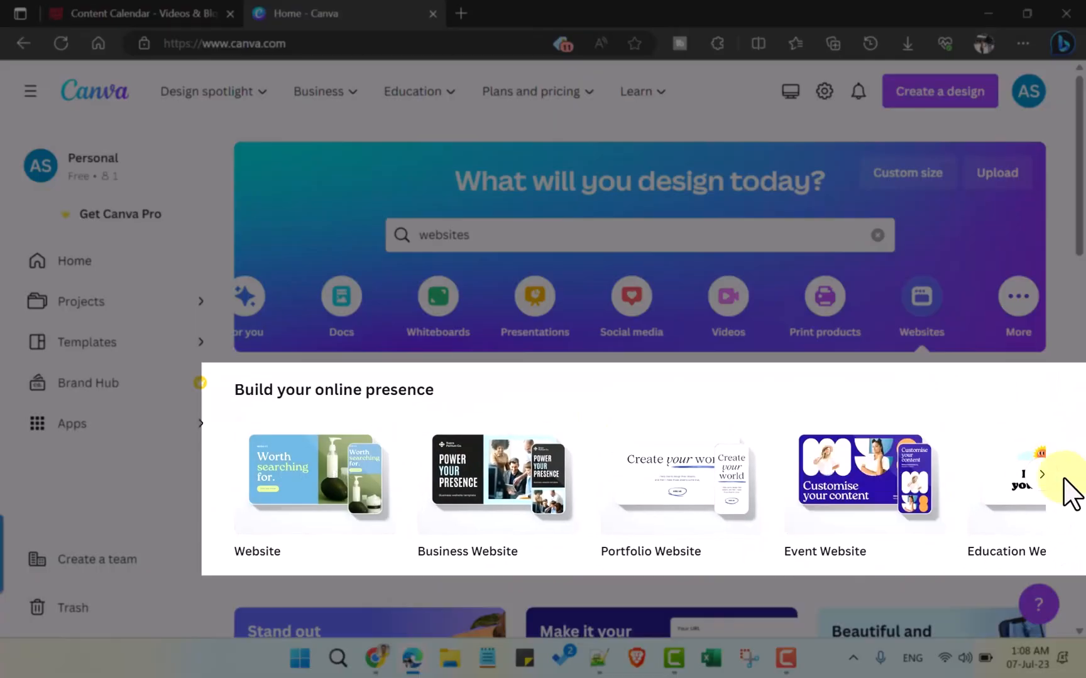
Open the Website template collection from the suggestions for the "websites" search
click(1042, 475)
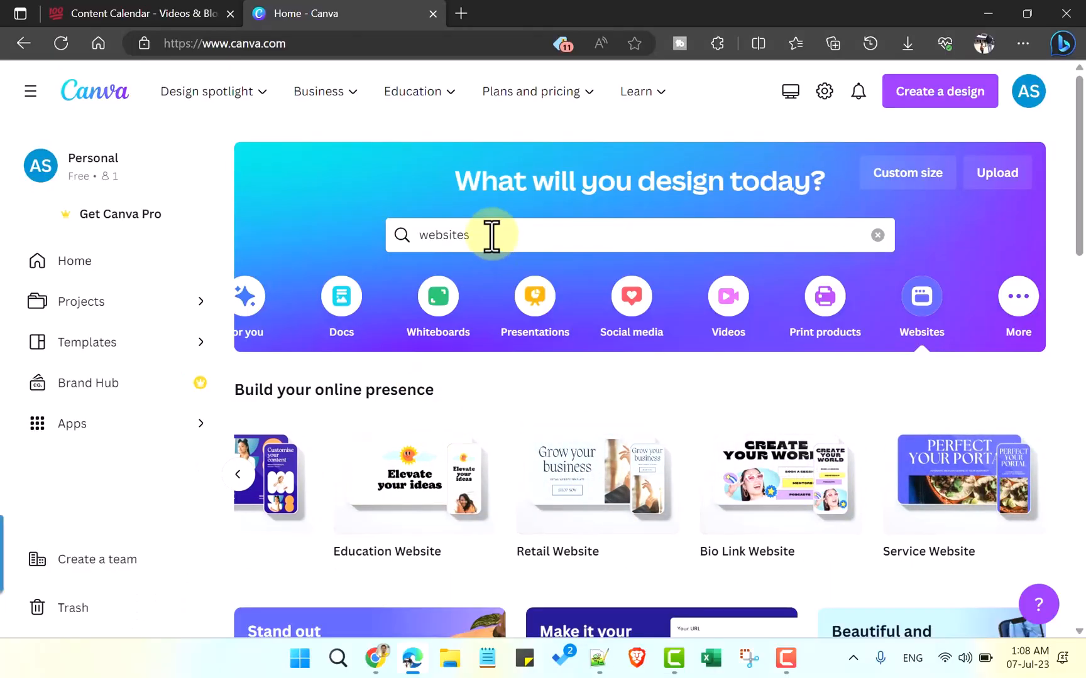
click(492, 236)
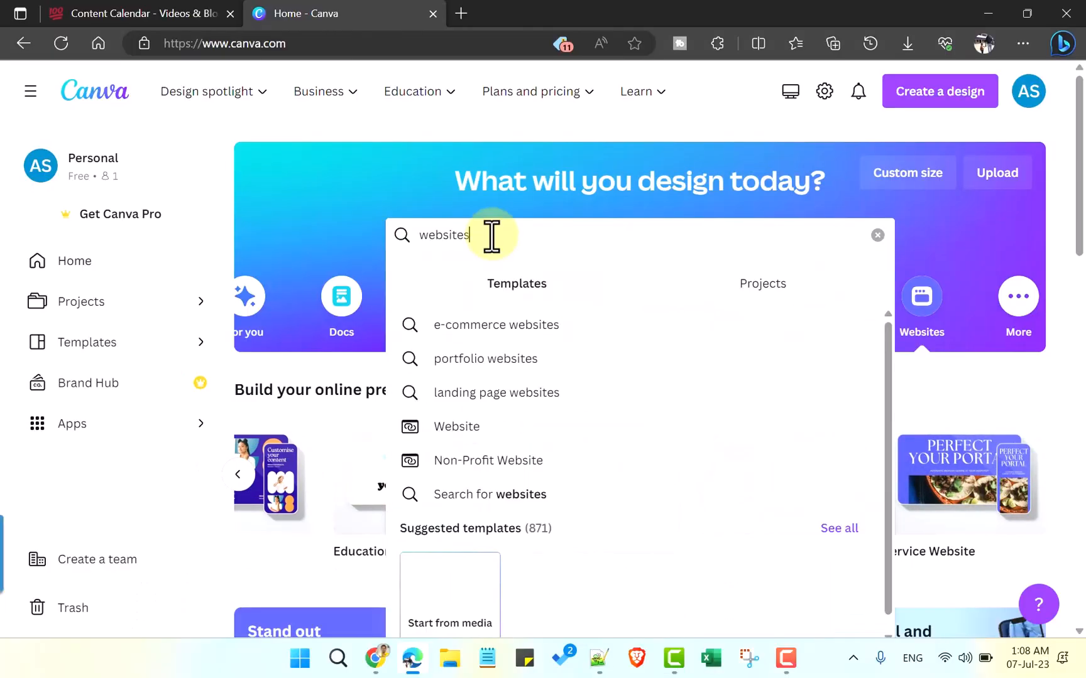
click(457, 430)
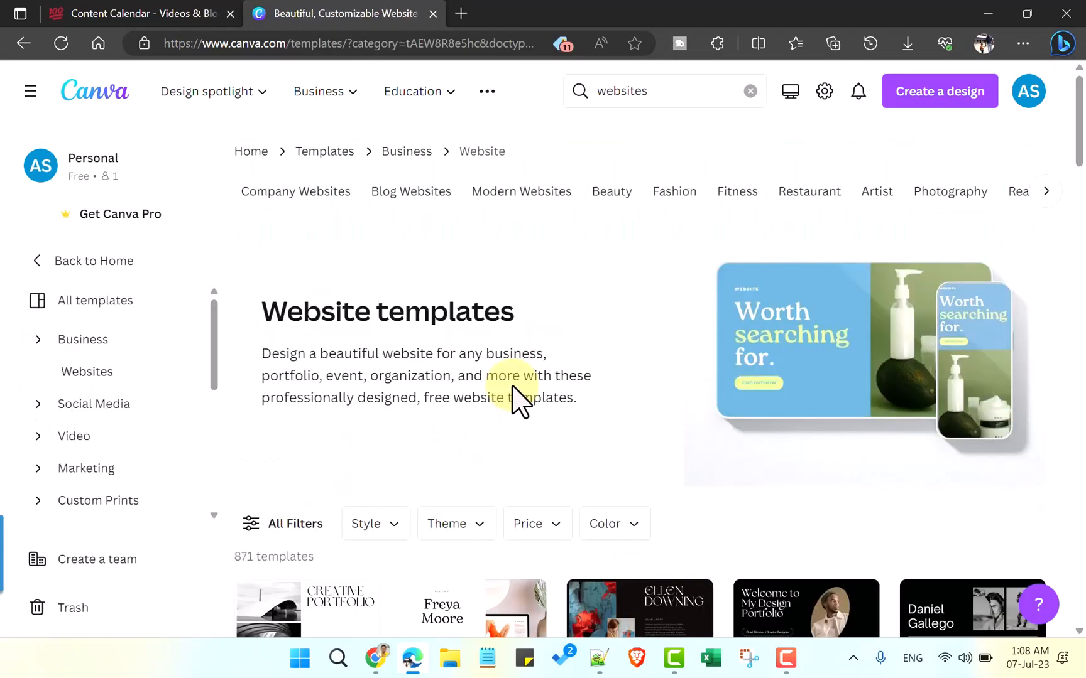
Browse the website template gallery to examine the available designs
scroll(473, 351, down, 3)
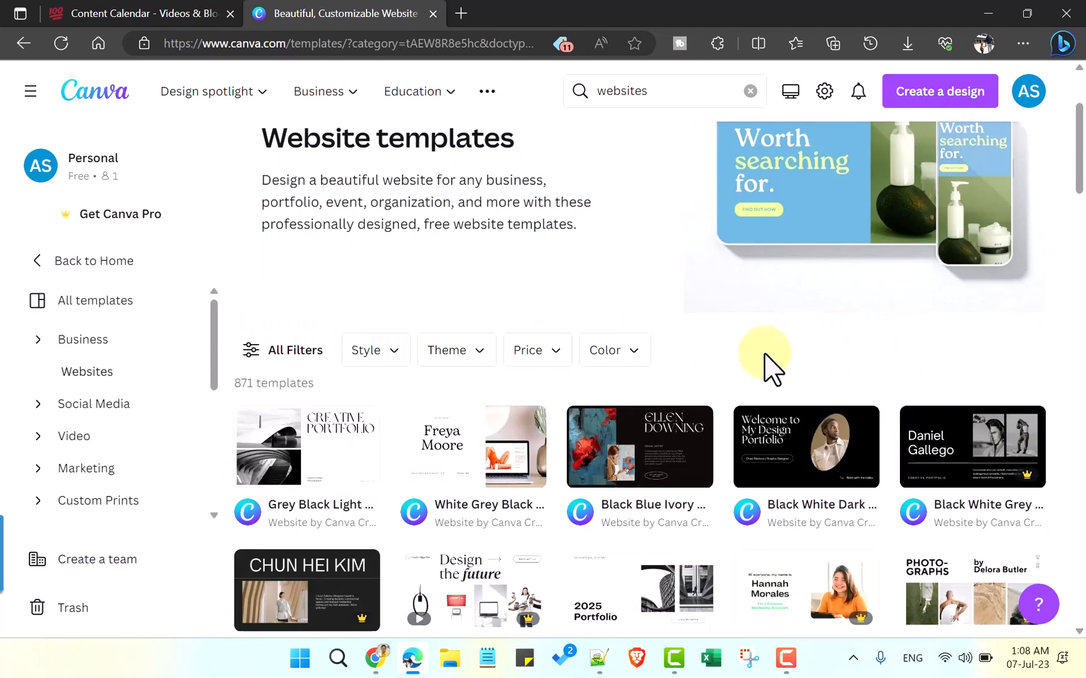
scroll(771, 369, down, 3)
scroll(1008, 380, down, 3)
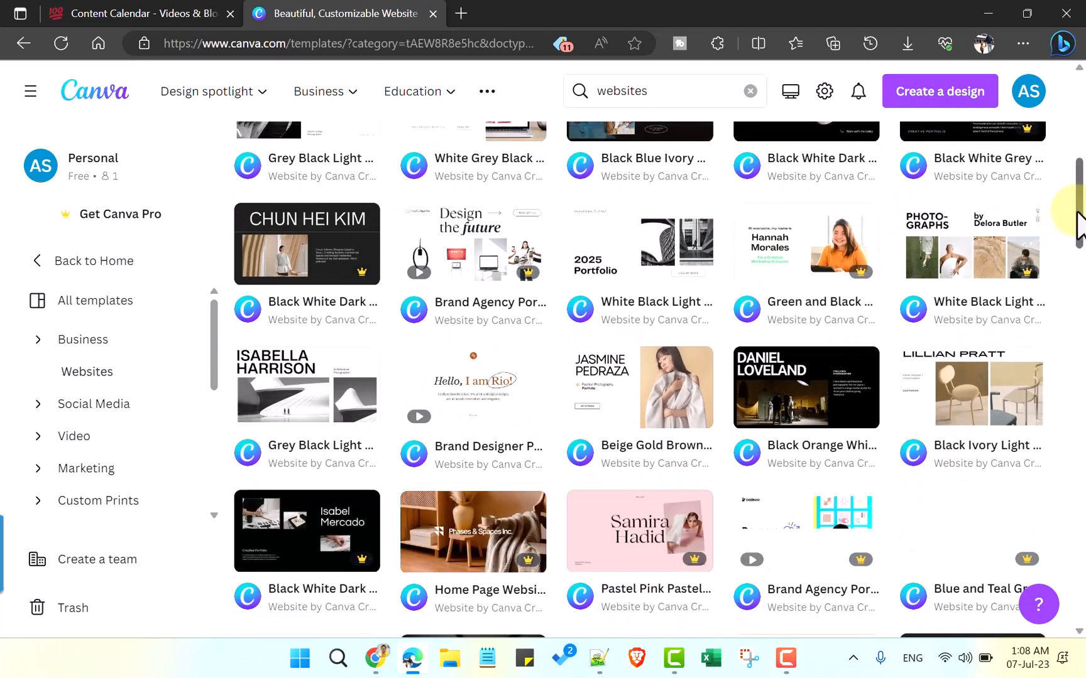
scroll(1080, 257, down, 3)
scroll(1081, 258, down, 2)
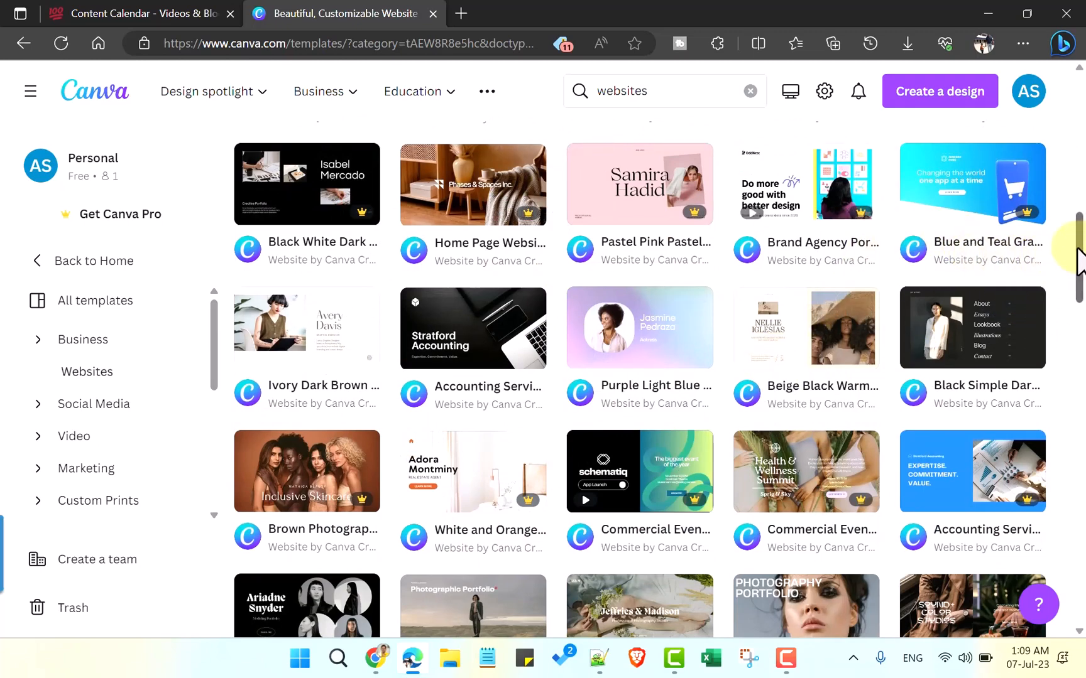
drag(1076, 252, 1080, 447)
scroll(1075, 422, down, 4)
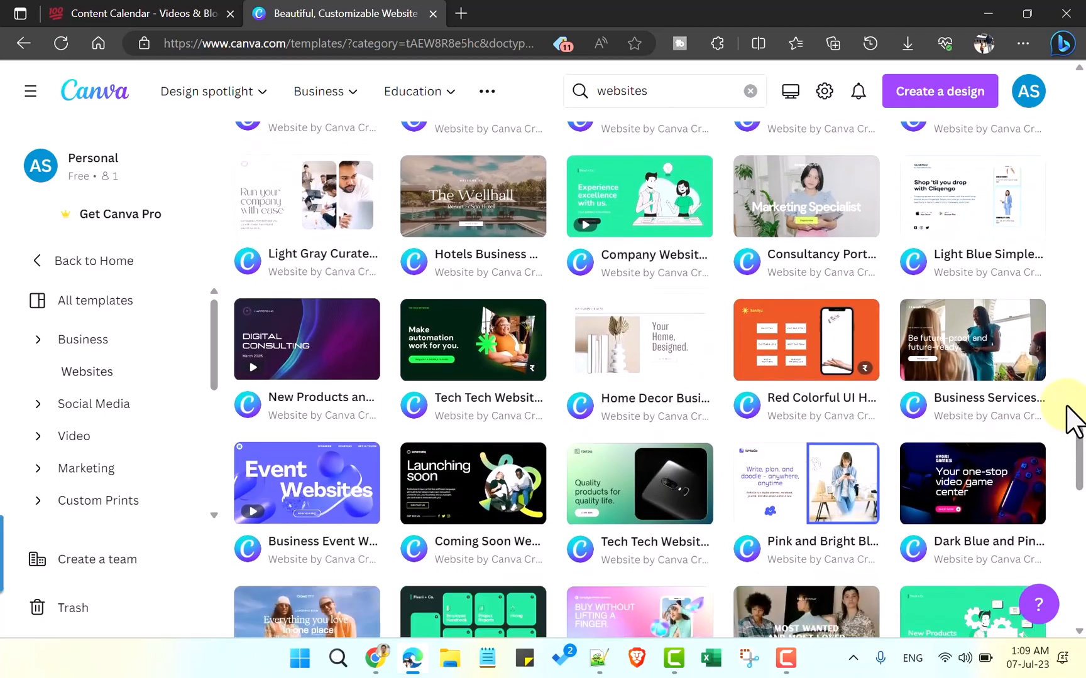
scroll(1067, 407, down, 3)
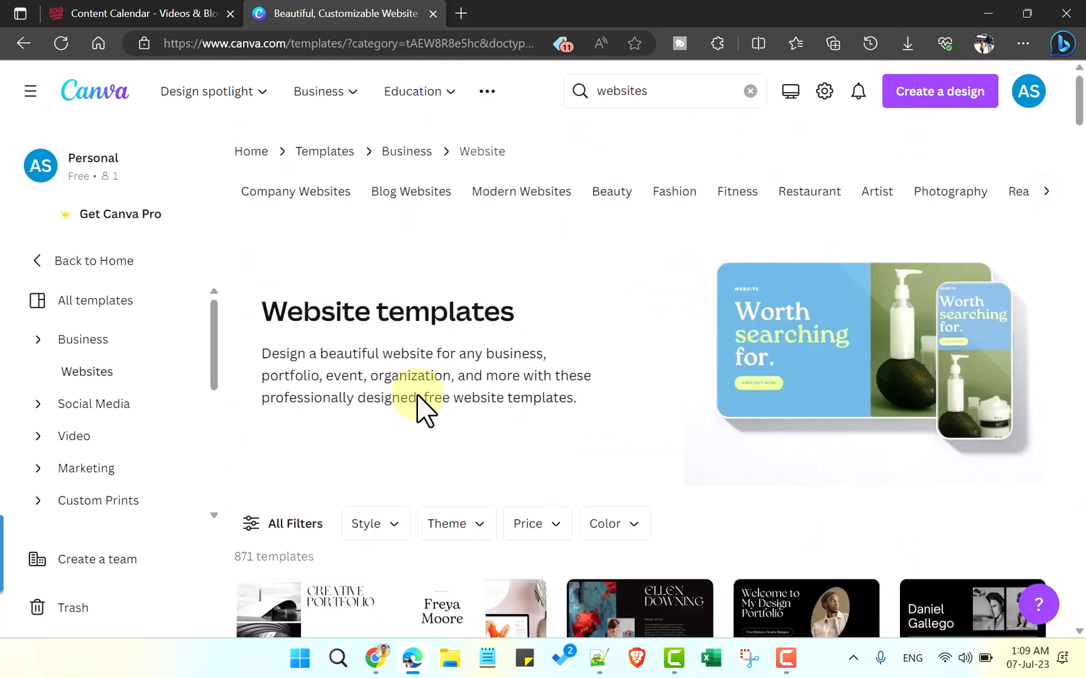
scroll(405, 384, down, 1)
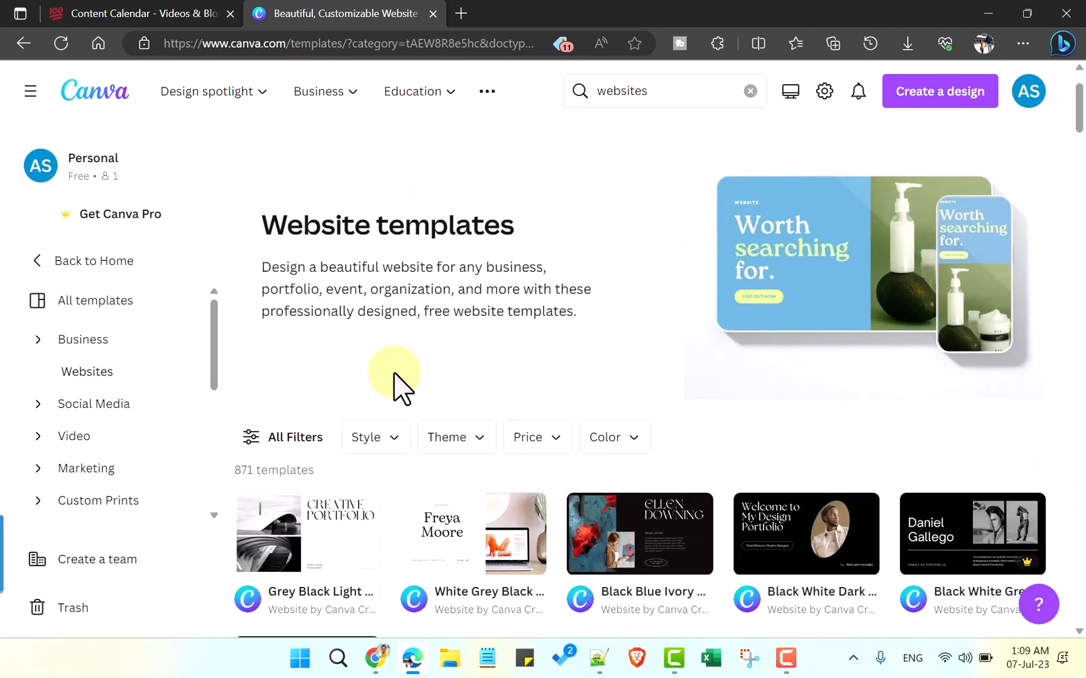
Filter the website templates by the Free price option and apply the filter
click(289, 440)
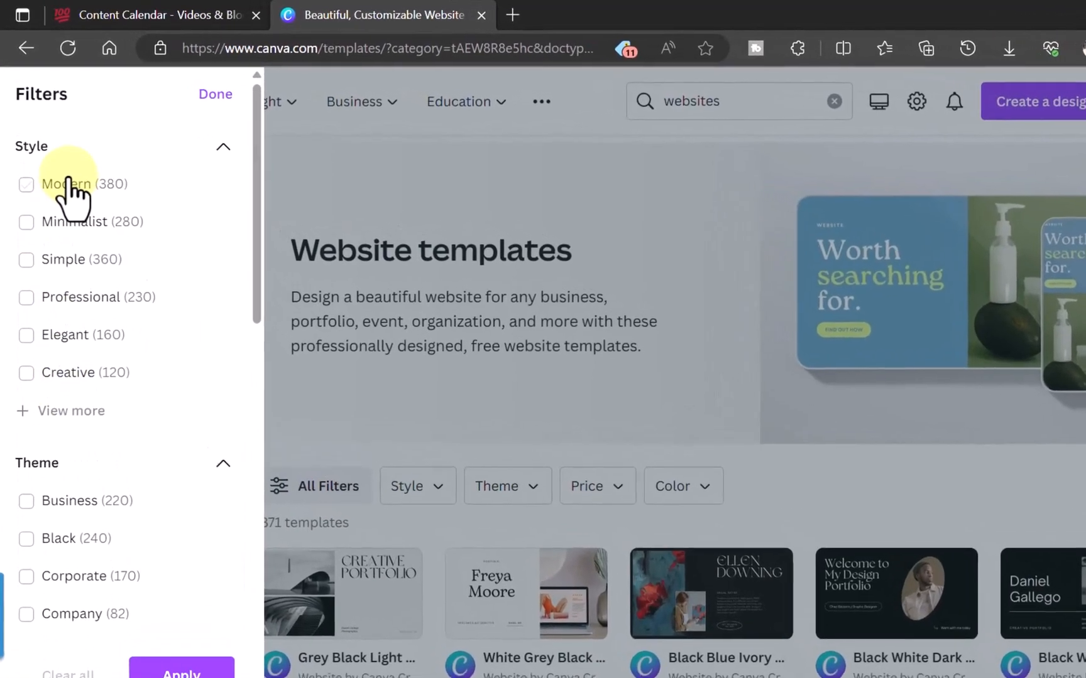
scroll(106, 402, down, 5)
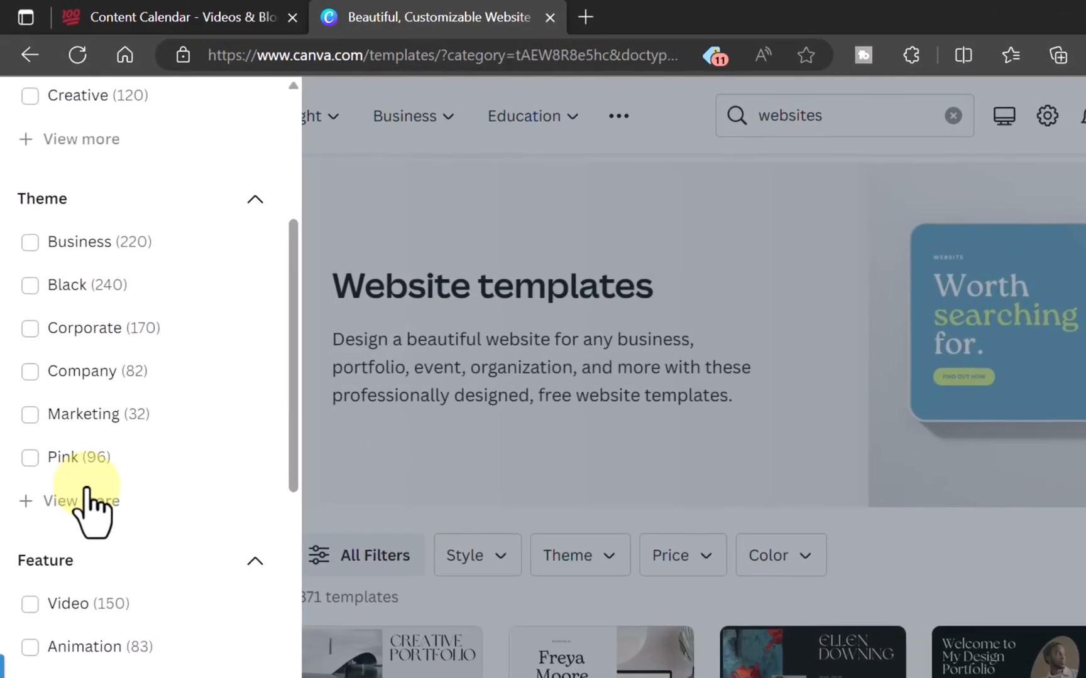
scroll(94, 496, down, 3)
scroll(125, 496, down, 3)
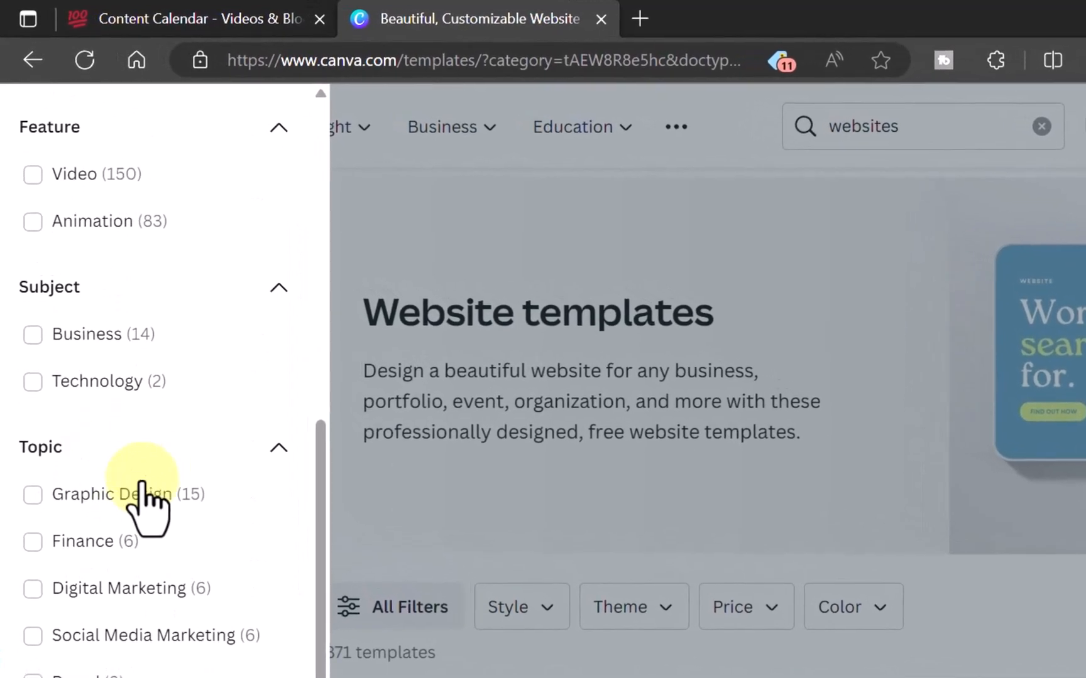
scroll(145, 496, down, 5)
scroll(149, 487, down, 1)
click(122, 534)
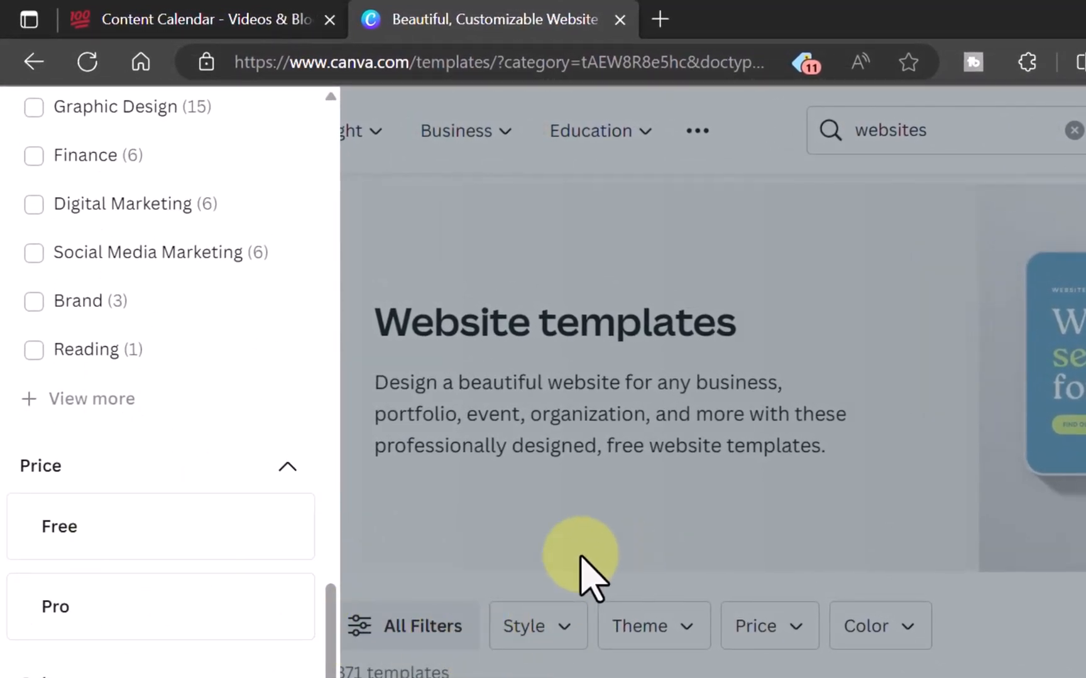
click(124, 527)
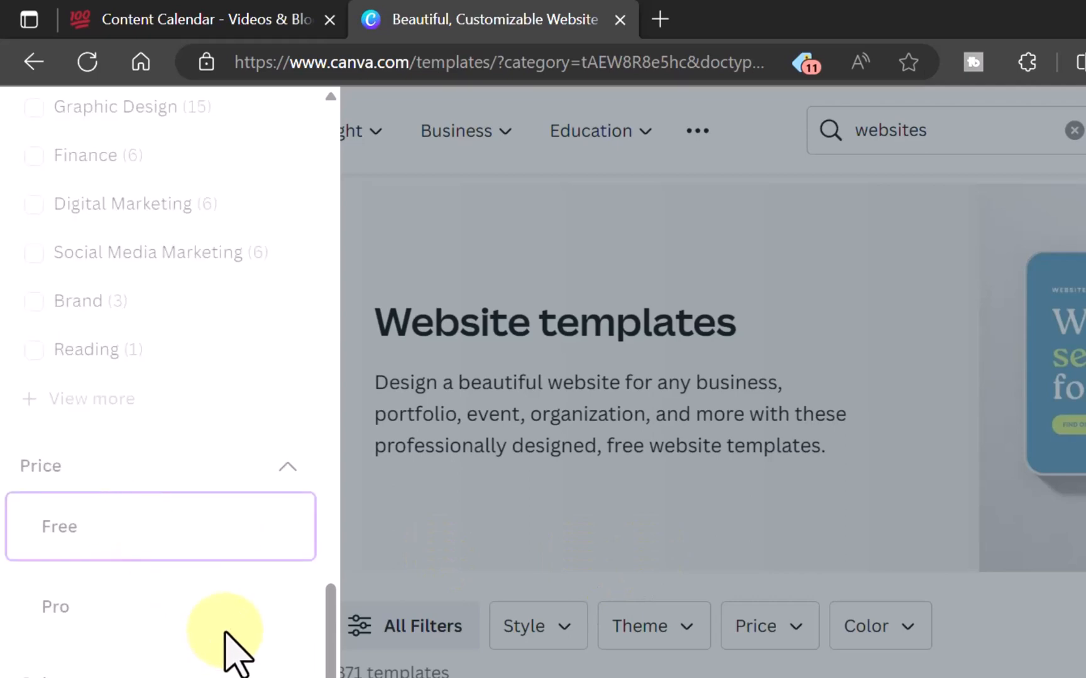
scroll(87, 631, down, 3)
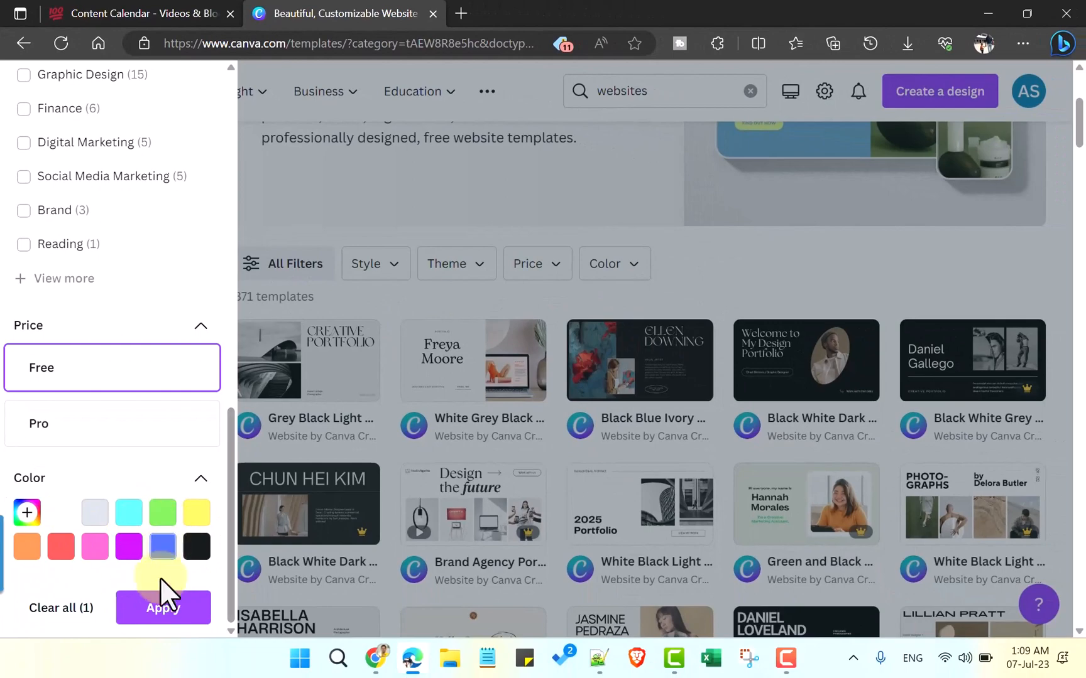
click(162, 604)
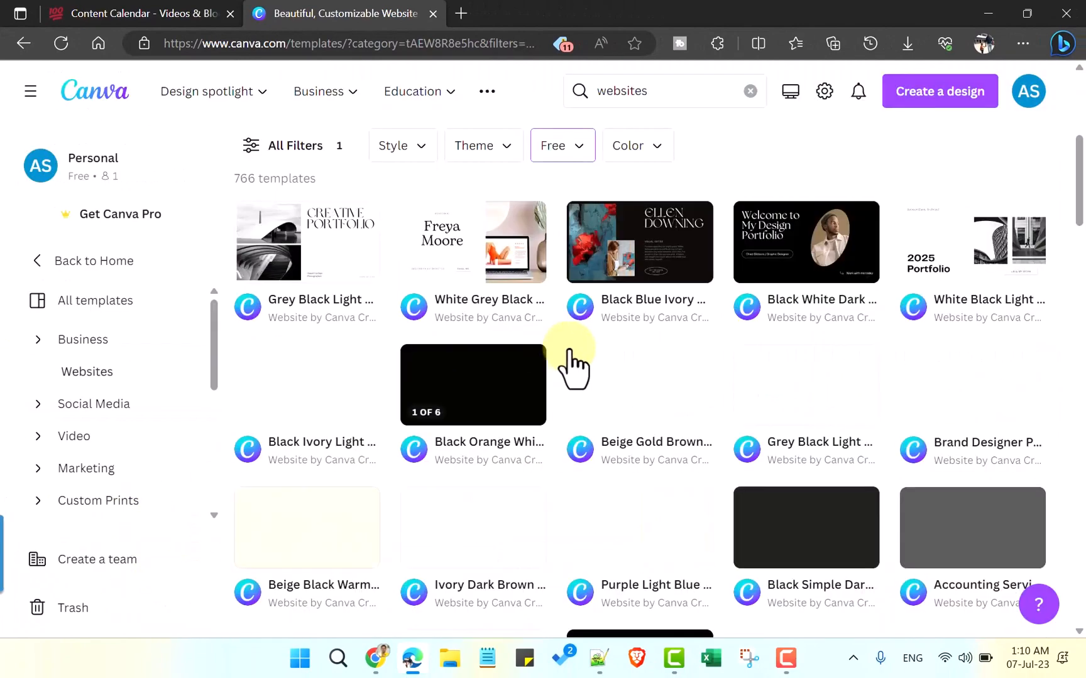
Open the White Black Light Modern Minimal Architecture / Interior Design Portfolio Website template for customizing
scroll(514, 359, up, 4)
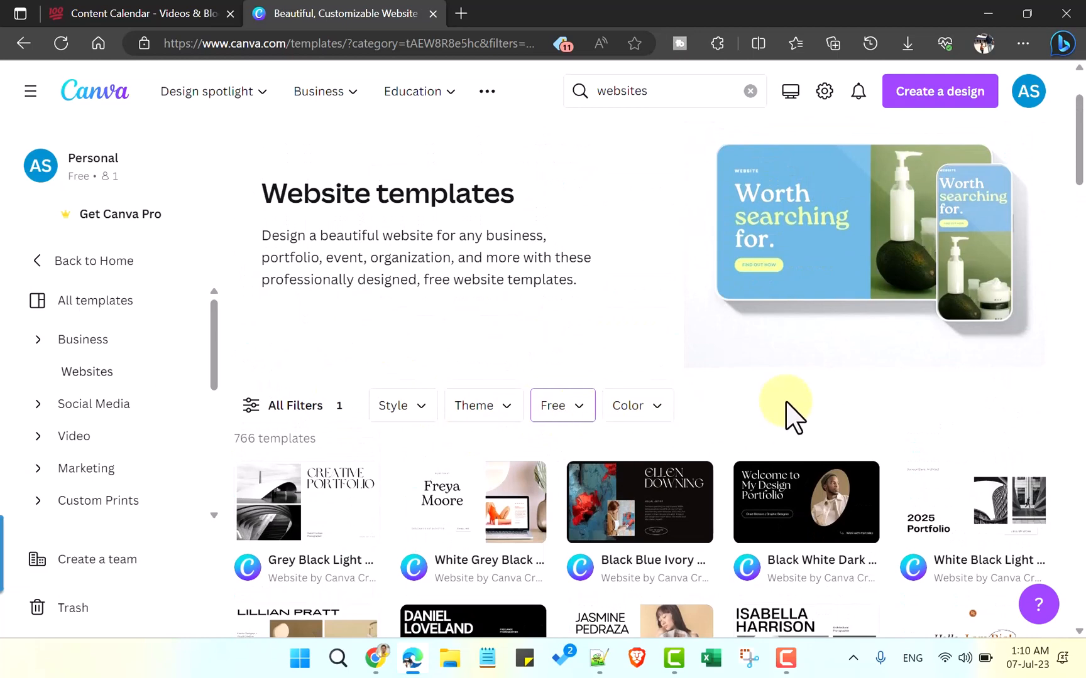
scroll(792, 408, down, 3)
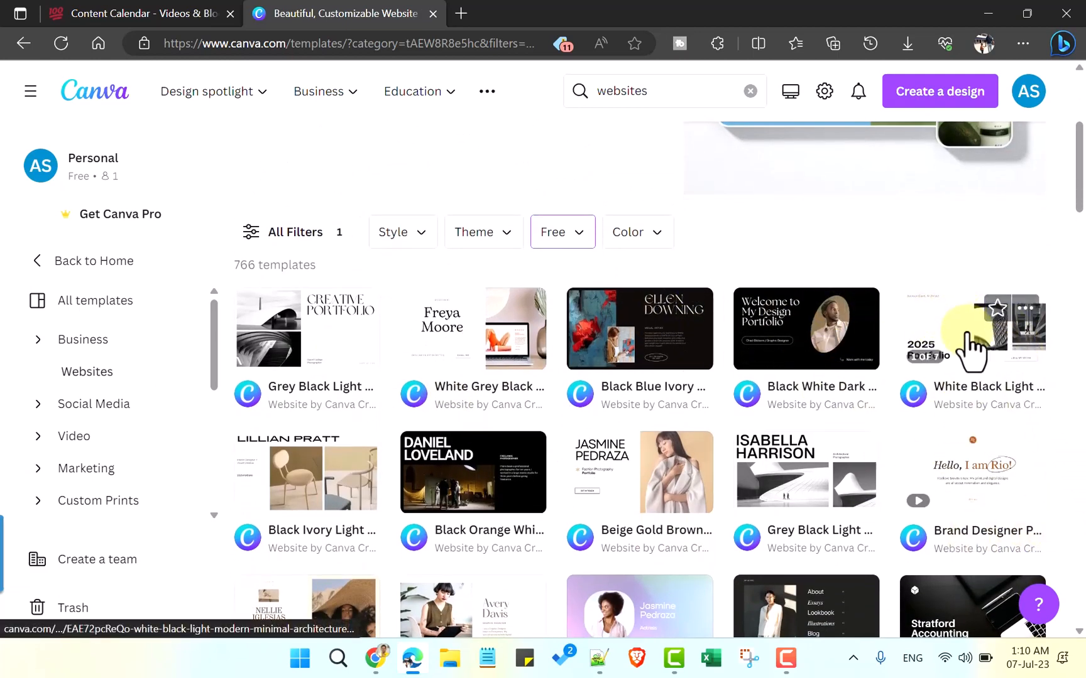
click(949, 333)
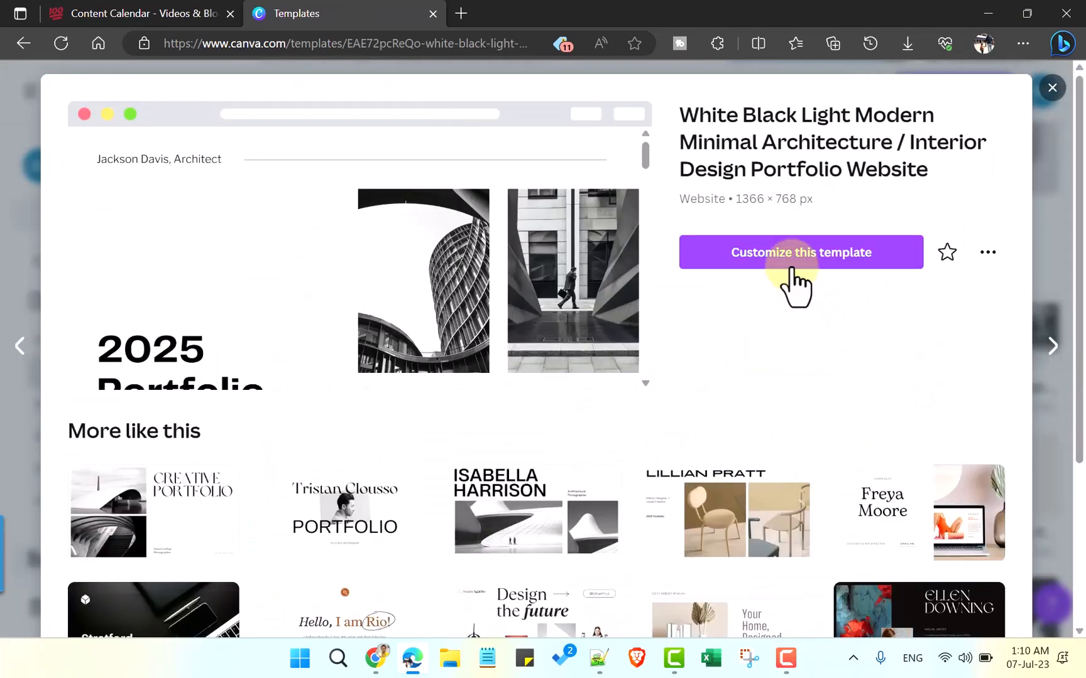
click(860, 263)
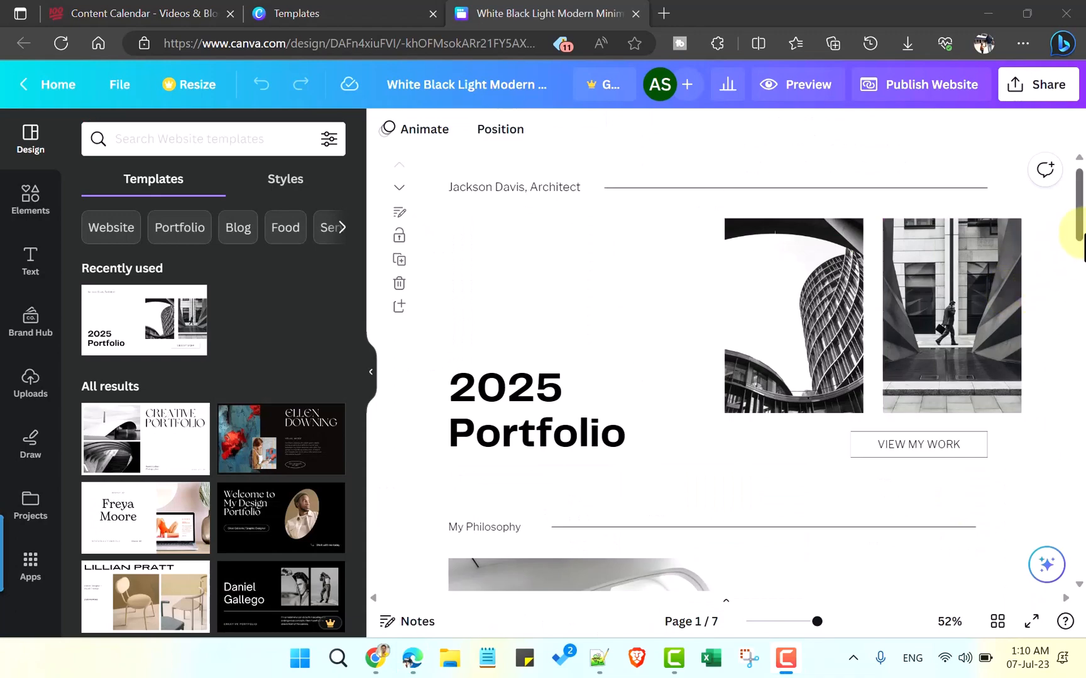
Look through the portfolio template's pages and inspect the My Philosophy text block
drag(1077, 228, 1067, 354)
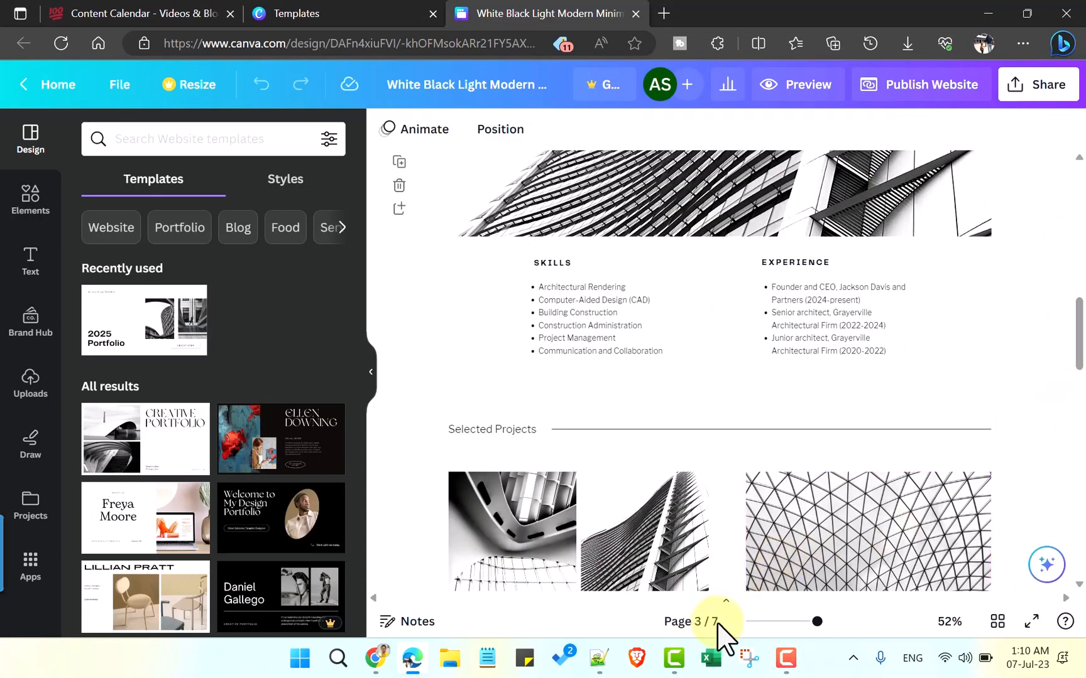
drag(1079, 358, 1081, 213)
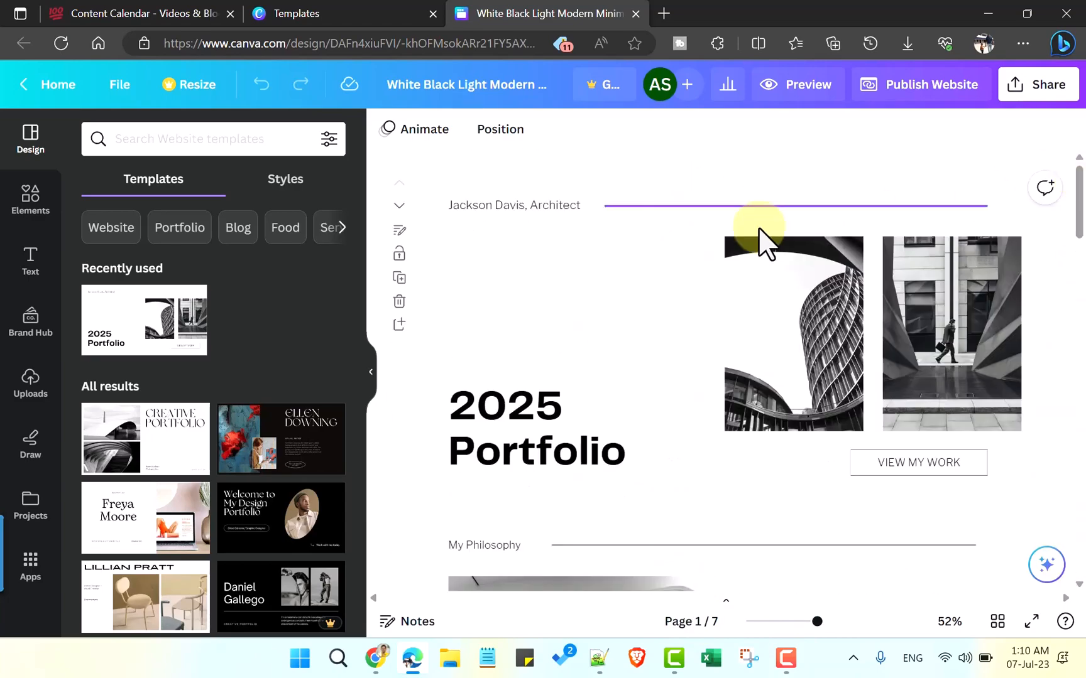
scroll(776, 414, down, 6)
scroll(725, 377, down, 3)
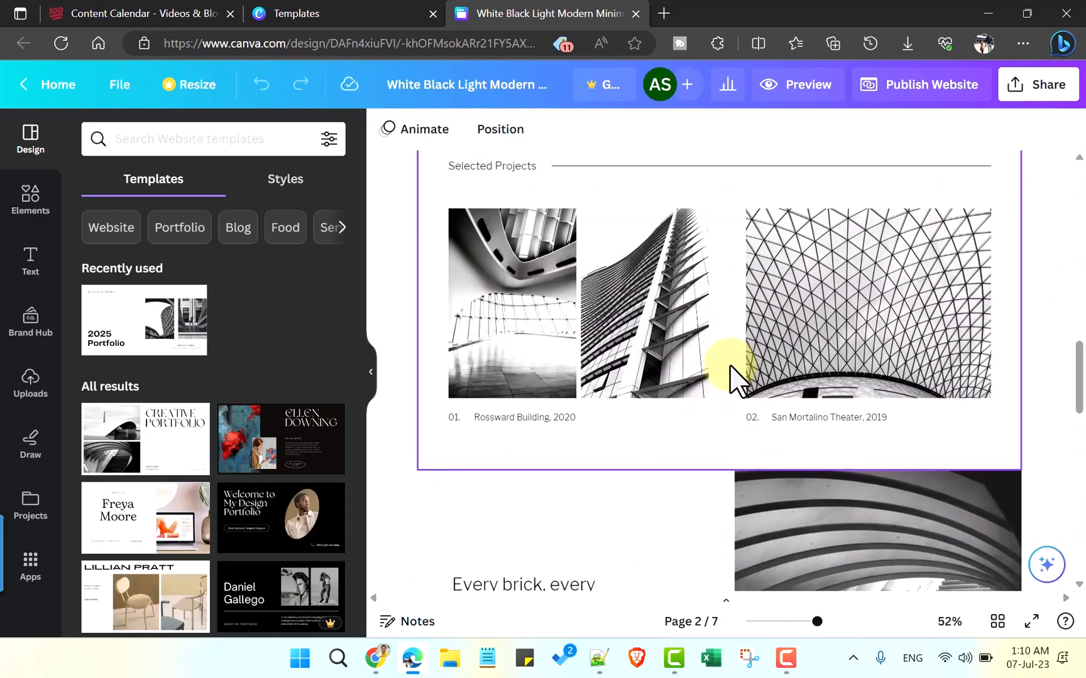
scroll(727, 362, up, 10)
scroll(649, 339, down, 5)
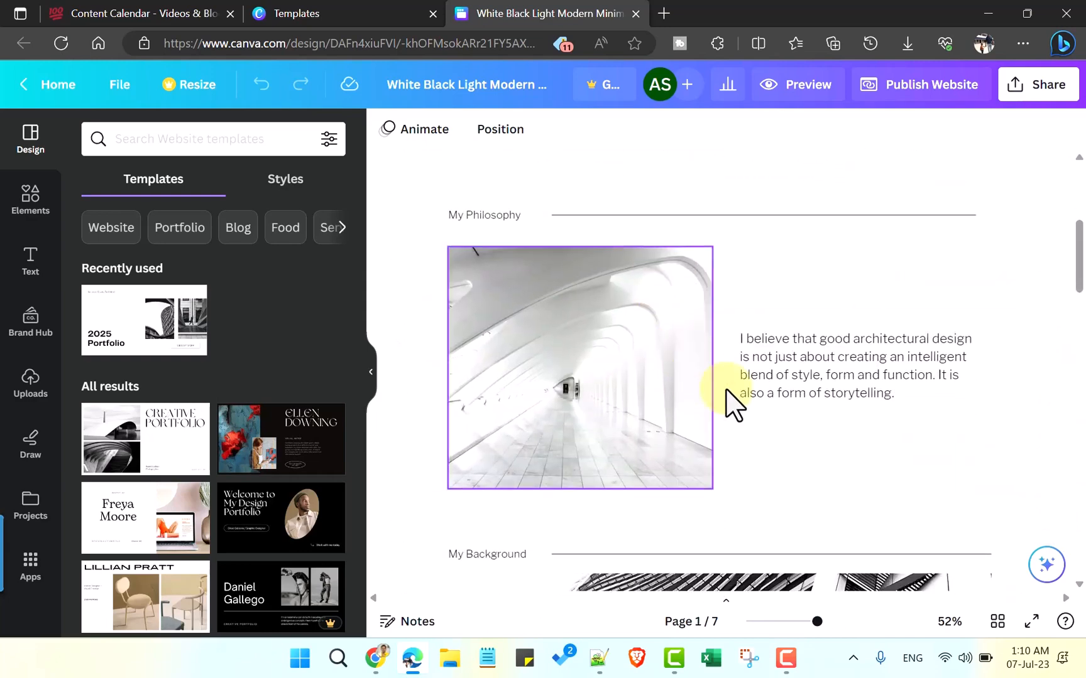
double_click(793, 366)
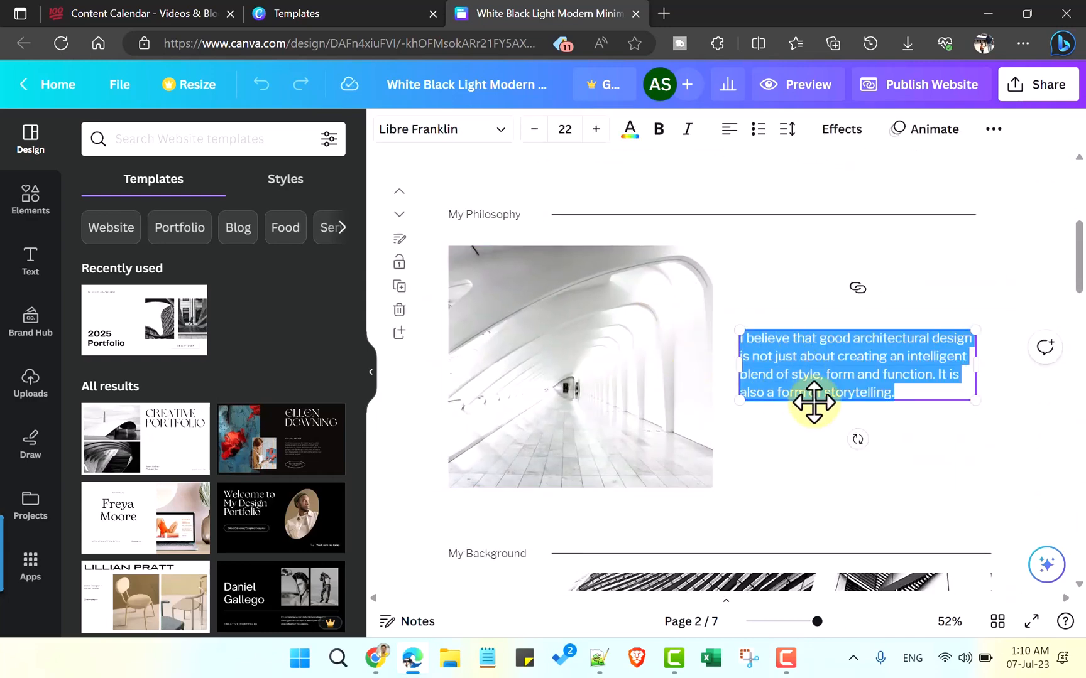
click(819, 472)
Try deleting the photo in the My Philosophy section and undo the deletion
click(600, 380)
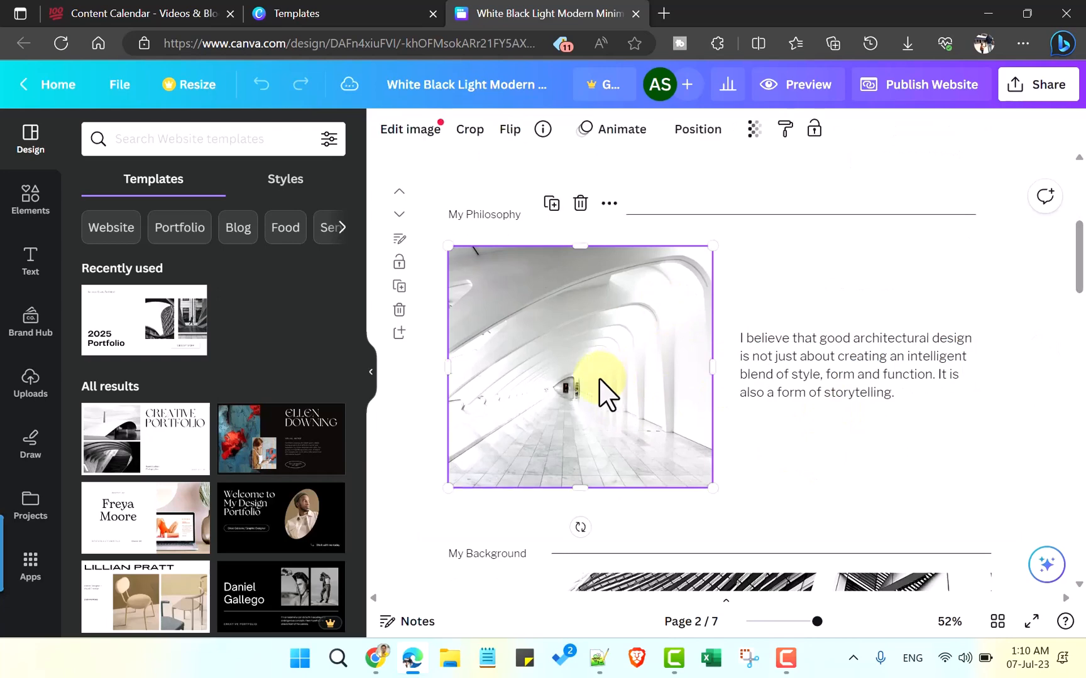
key(Delete)
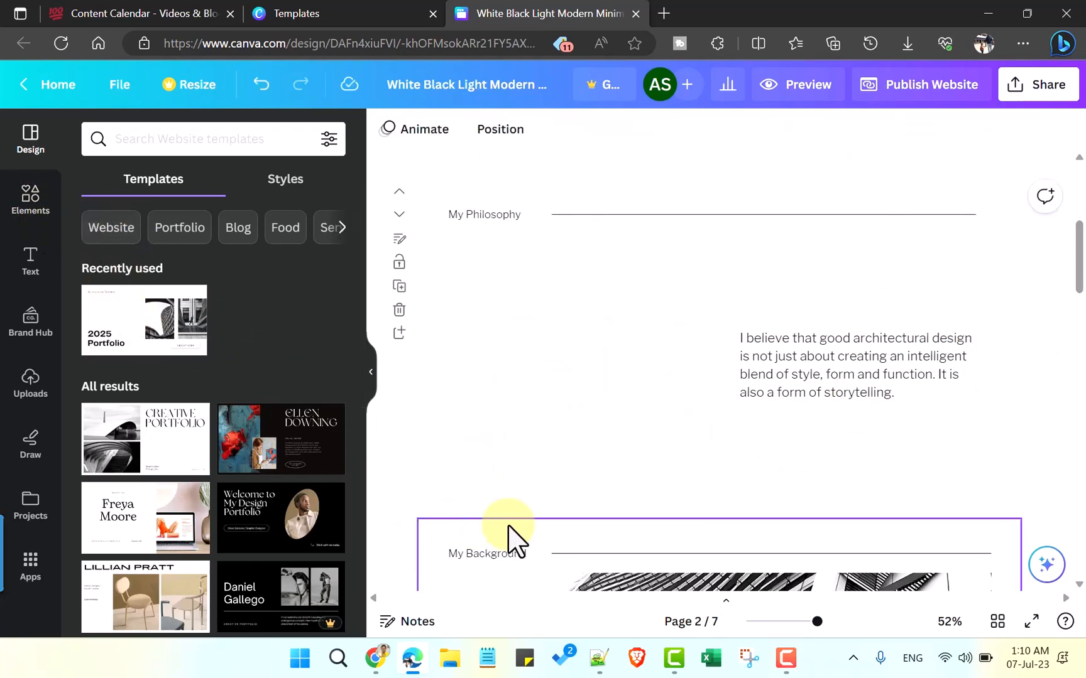
key(ctrl+z)
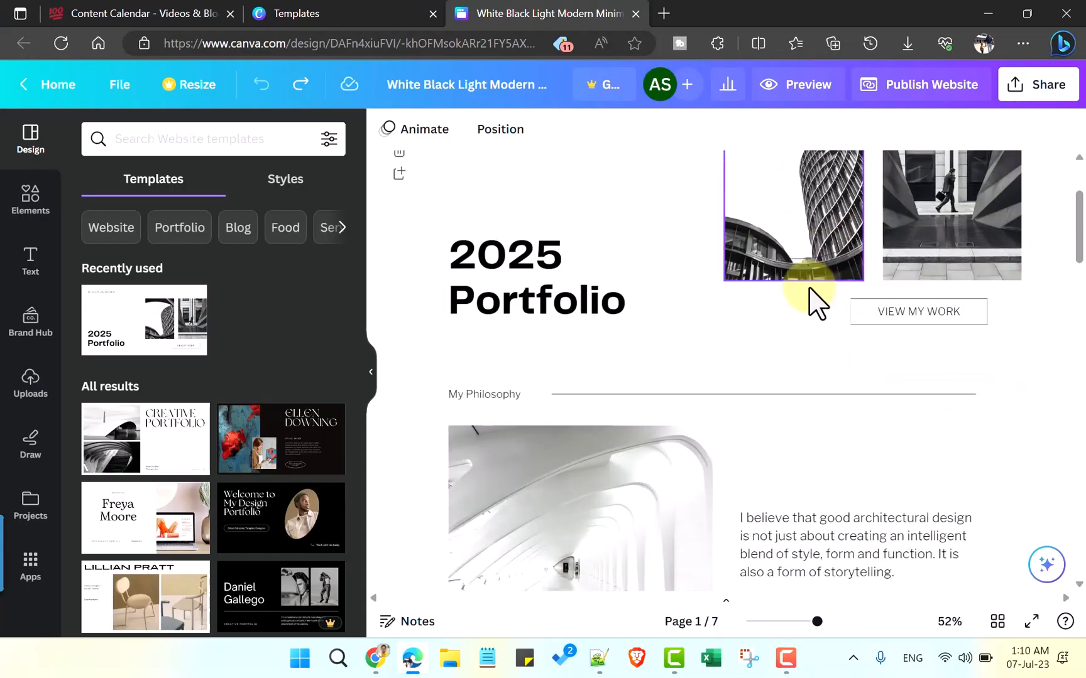
Open the notes of the first page and select its page title text
scroll(1043, 239, down, 2)
drag(1078, 254, 1073, 193)
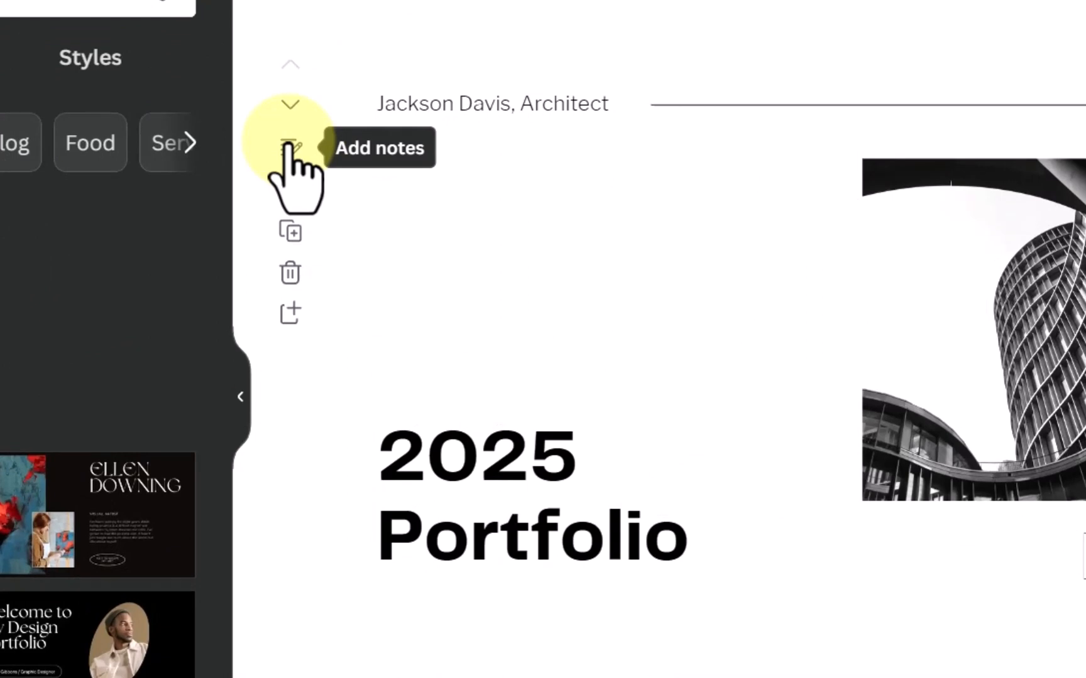
click(290, 148)
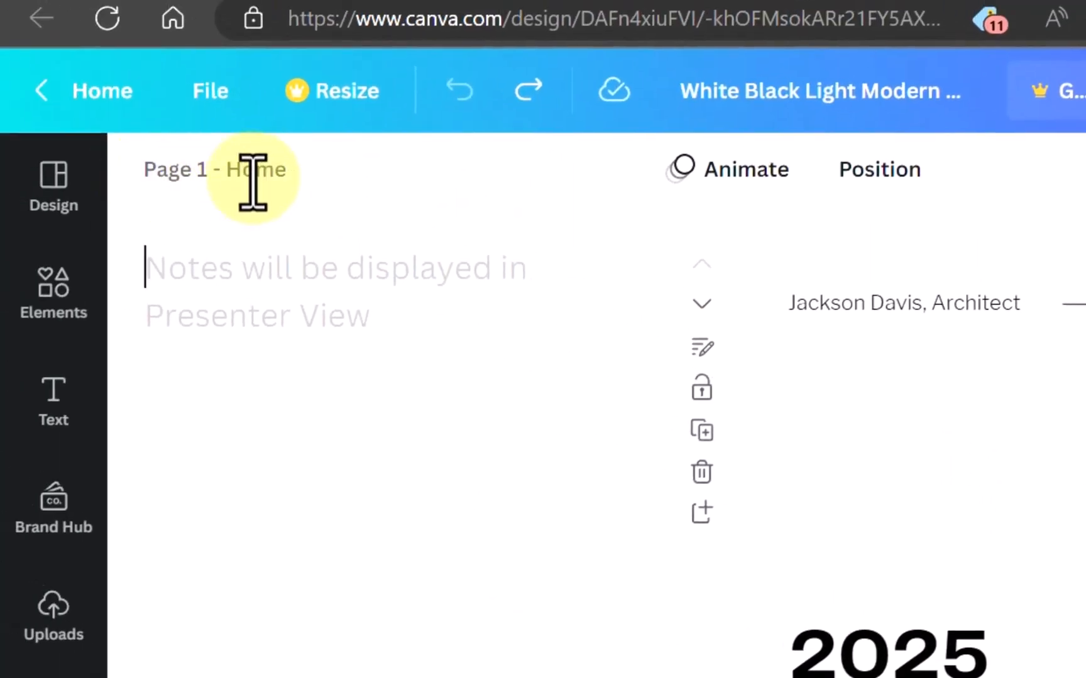
click(253, 181)
drag(230, 178, 311, 175)
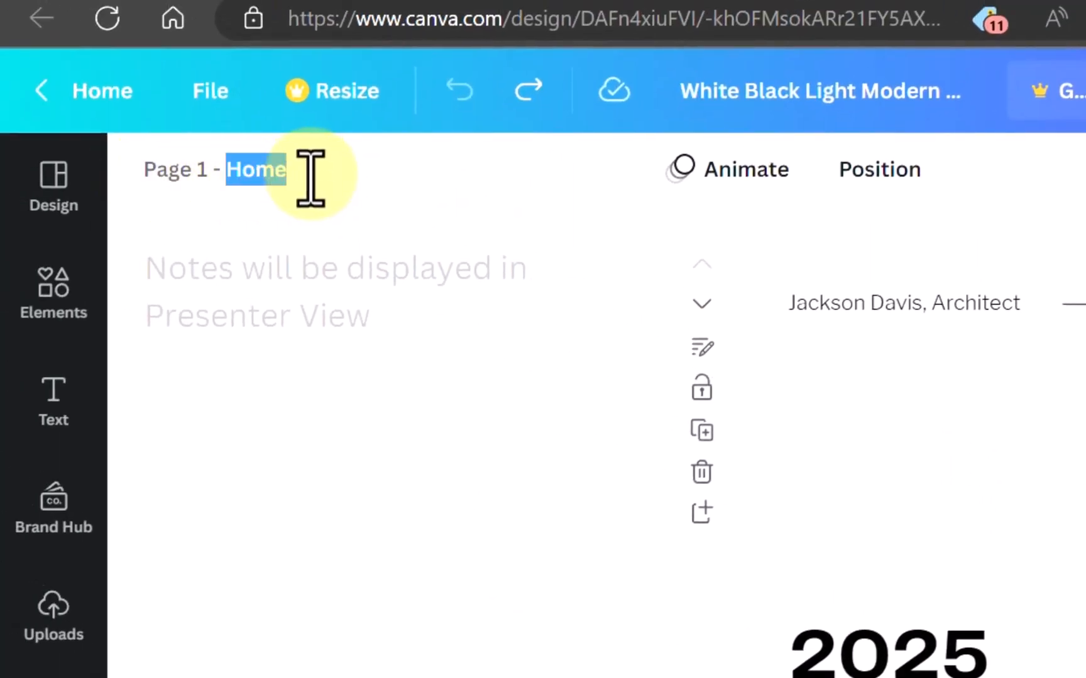
Check the titles of the remaining pages, titling page 5 "BG" and page 6 "RP"
scroll(678, 380, down, 5)
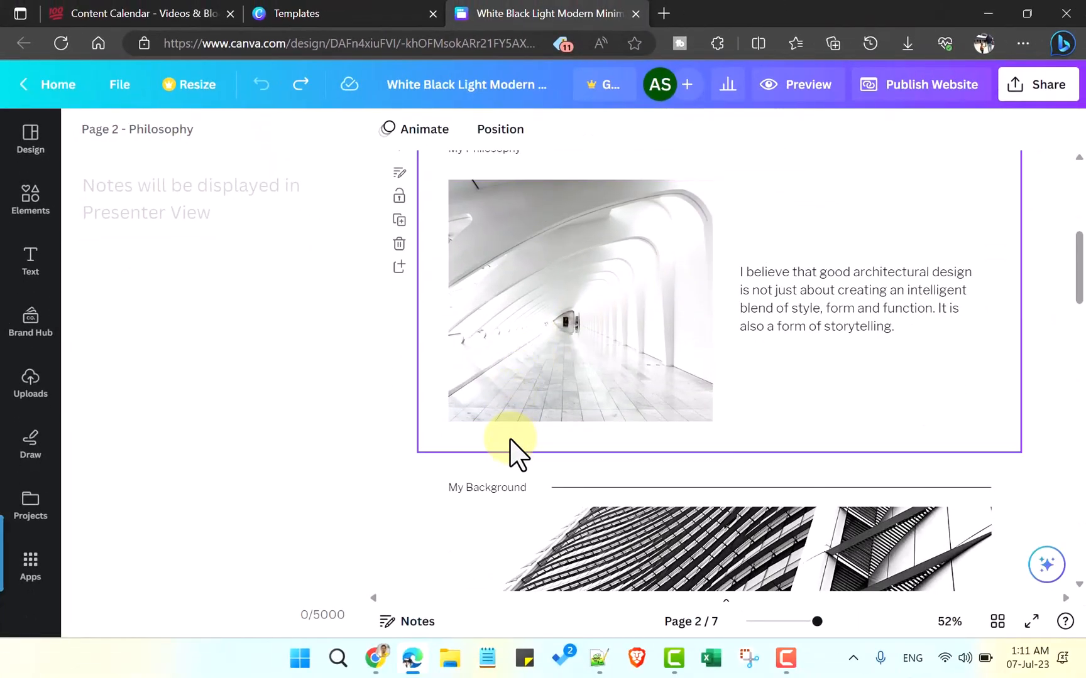
scroll(525, 412, down, 3)
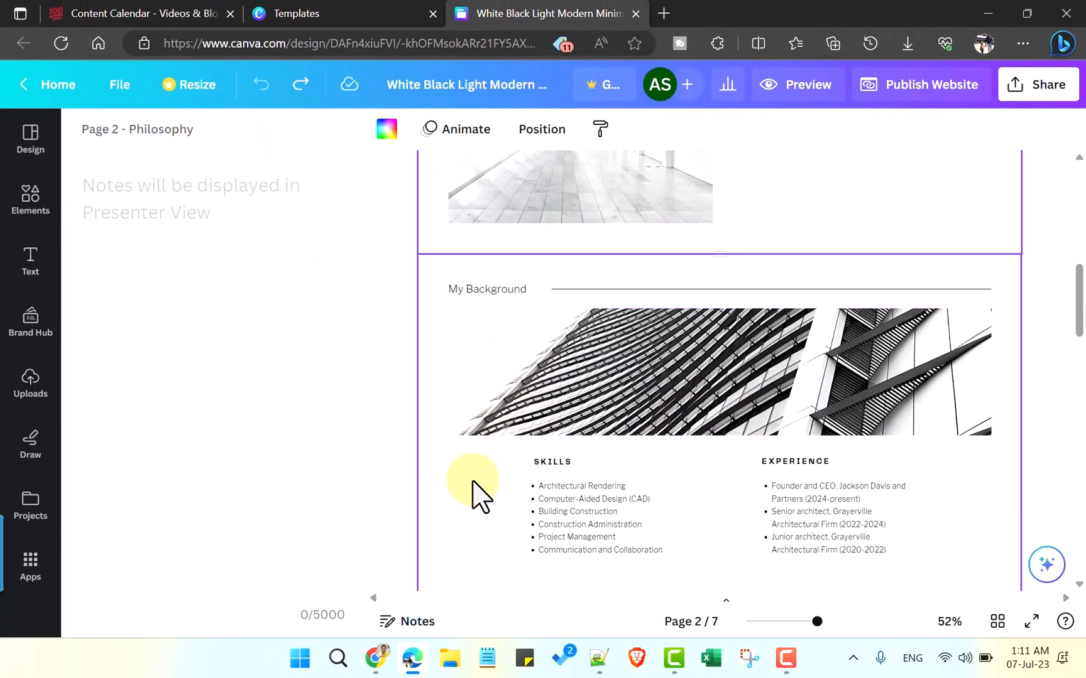
scroll(566, 349, down, 7)
scroll(534, 408, down, 5)
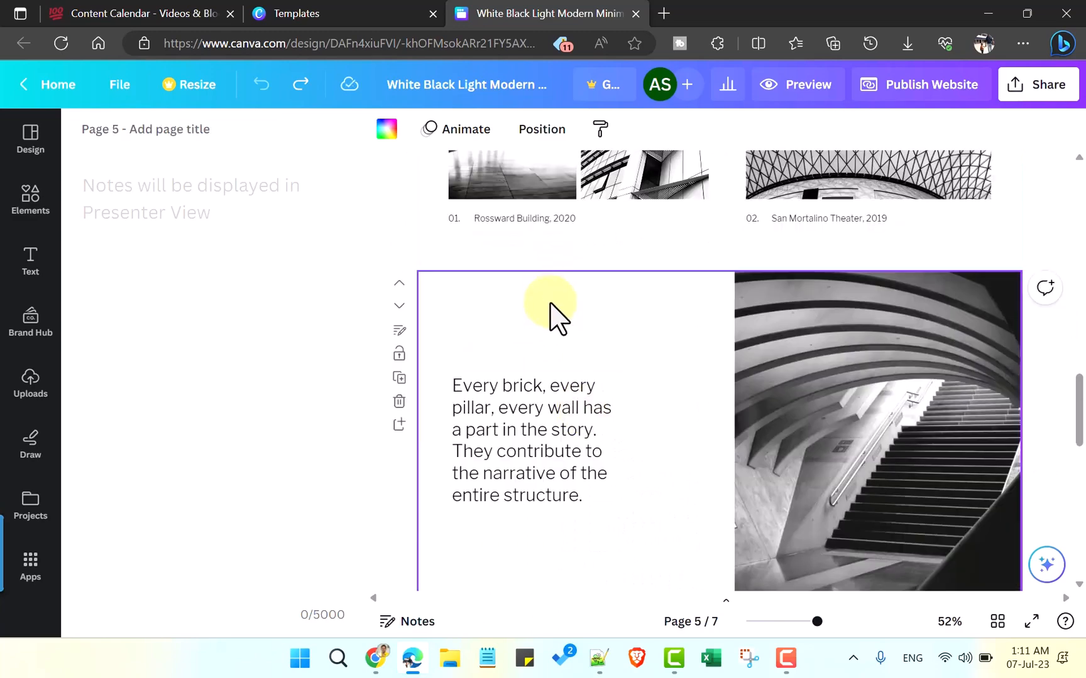
scroll(546, 283, up, 6)
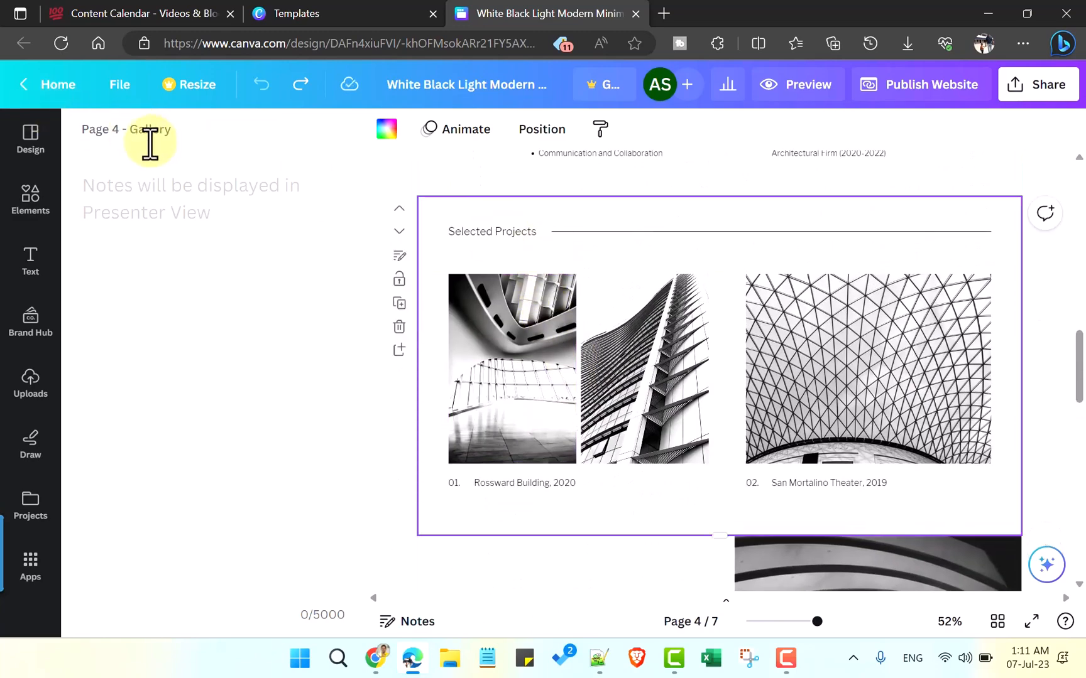
scroll(623, 373, down, 5)
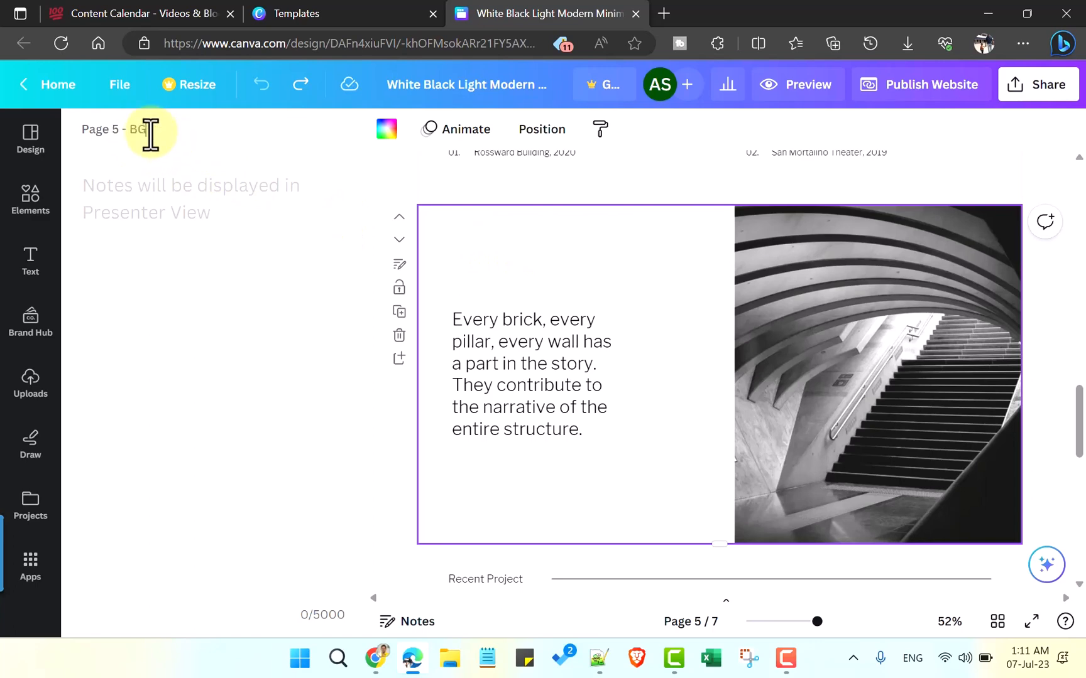
scroll(666, 314, down, 4)
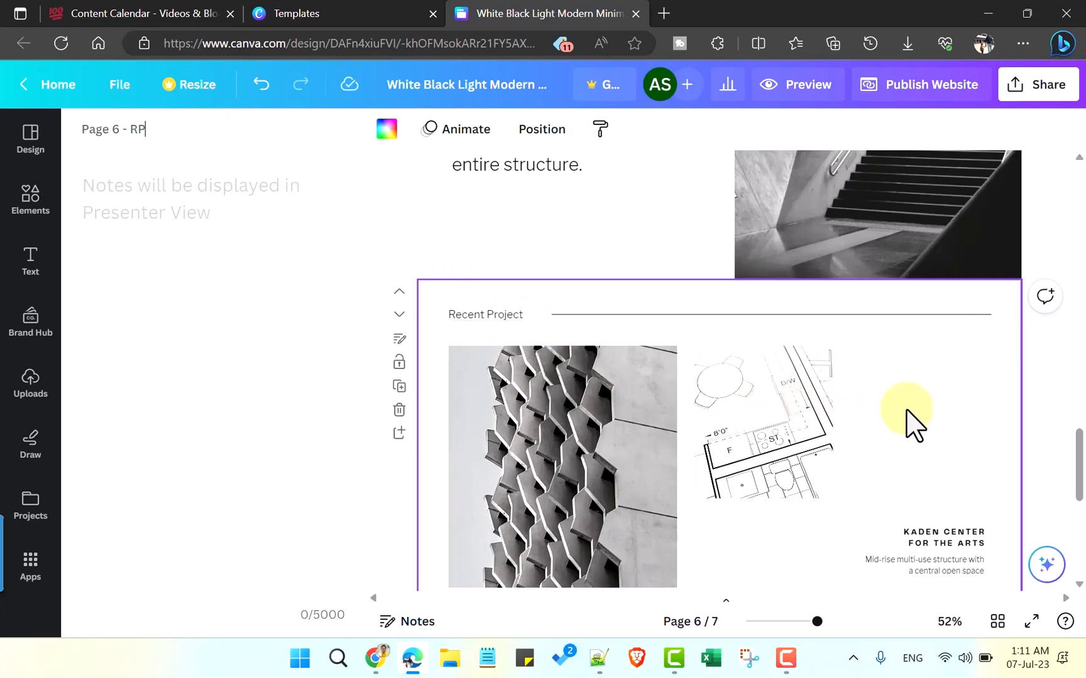
scroll(810, 406, down, 3)
scroll(811, 405, down, 2)
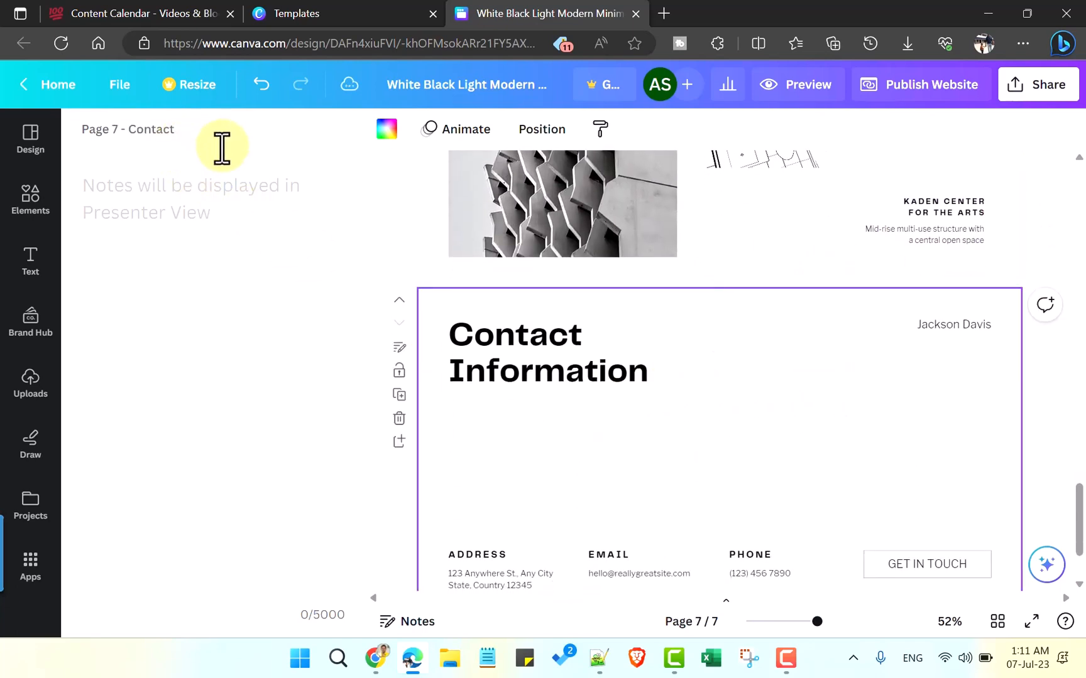
scroll(515, 471, down, 2)
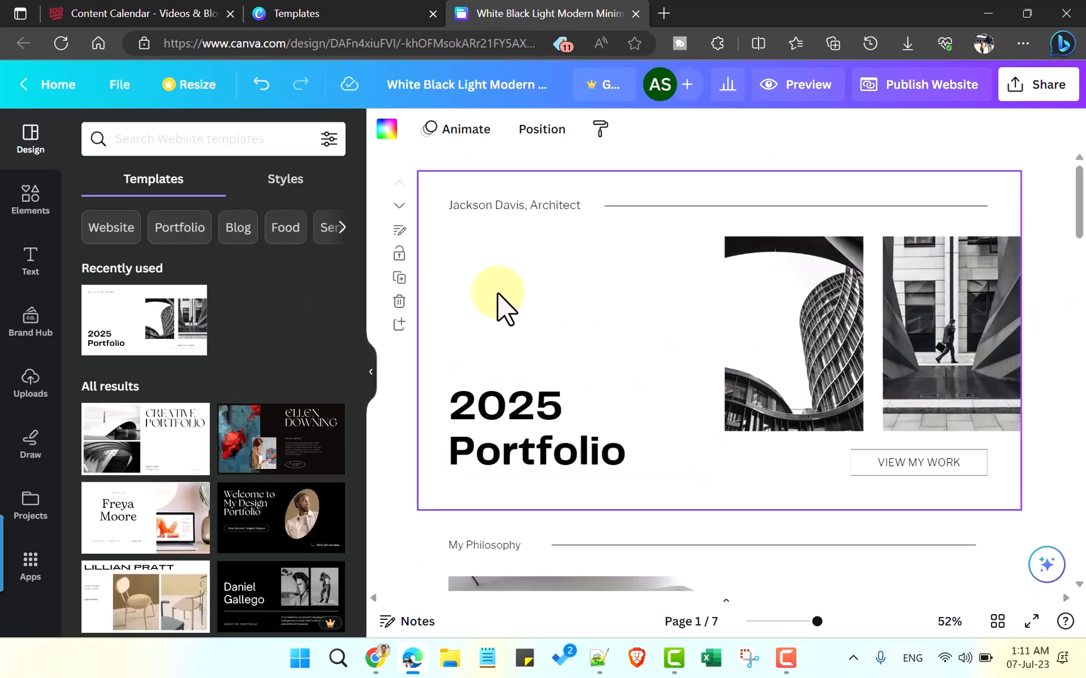
Open the complete collection of color palettes in the design styles and browse it
click(284, 181)
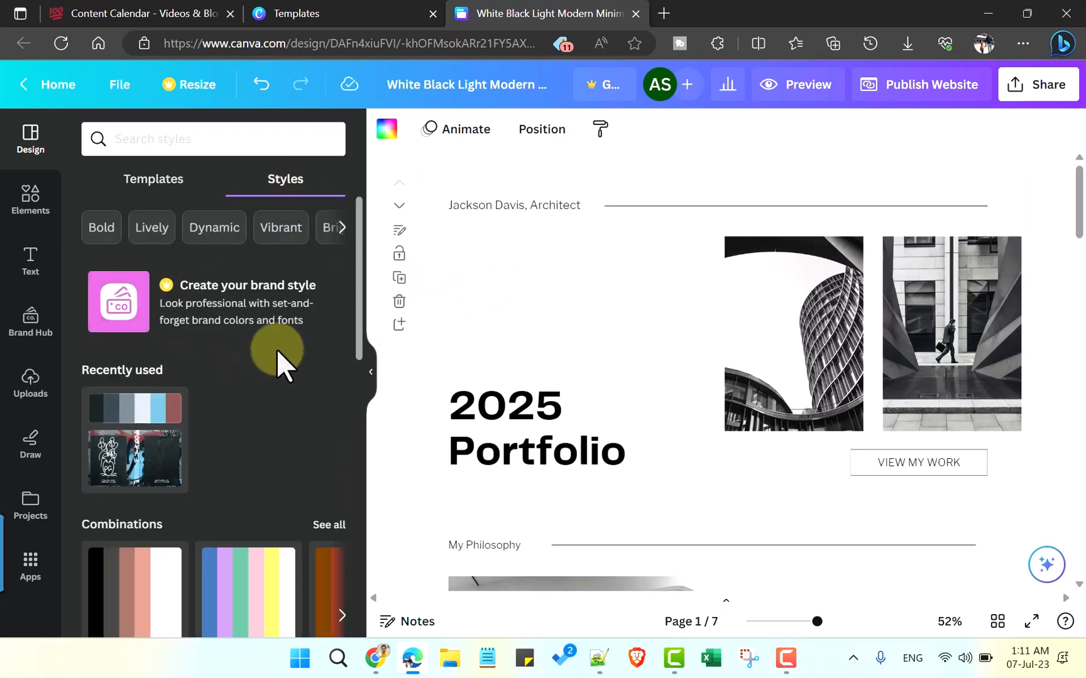
scroll(277, 352, down, 5)
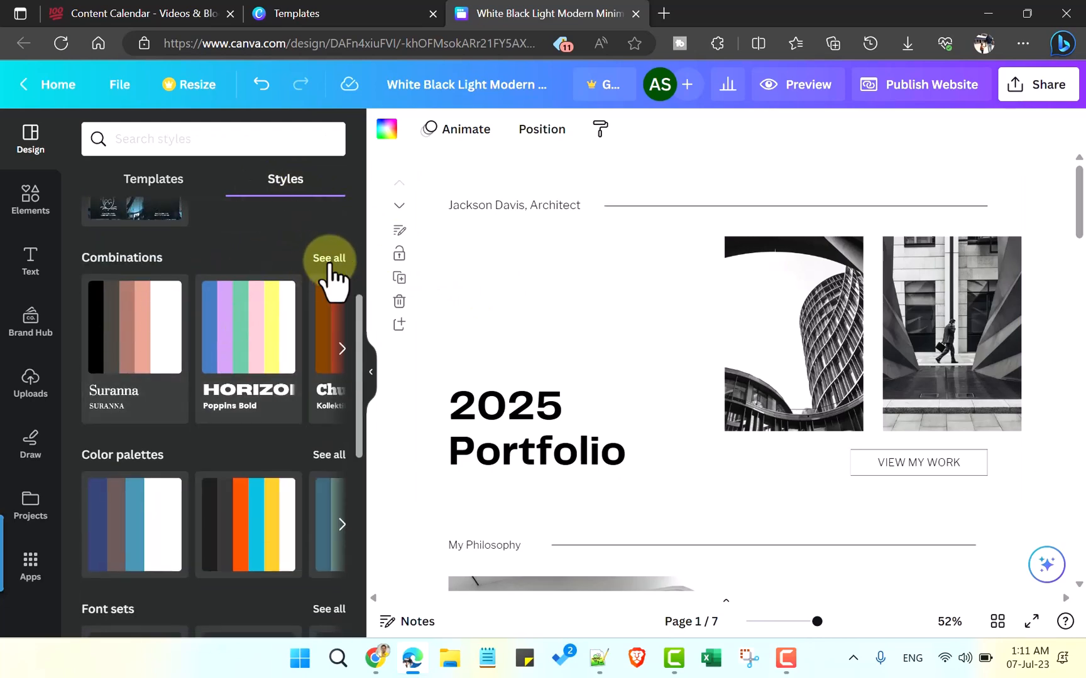
scroll(220, 414, down, 2)
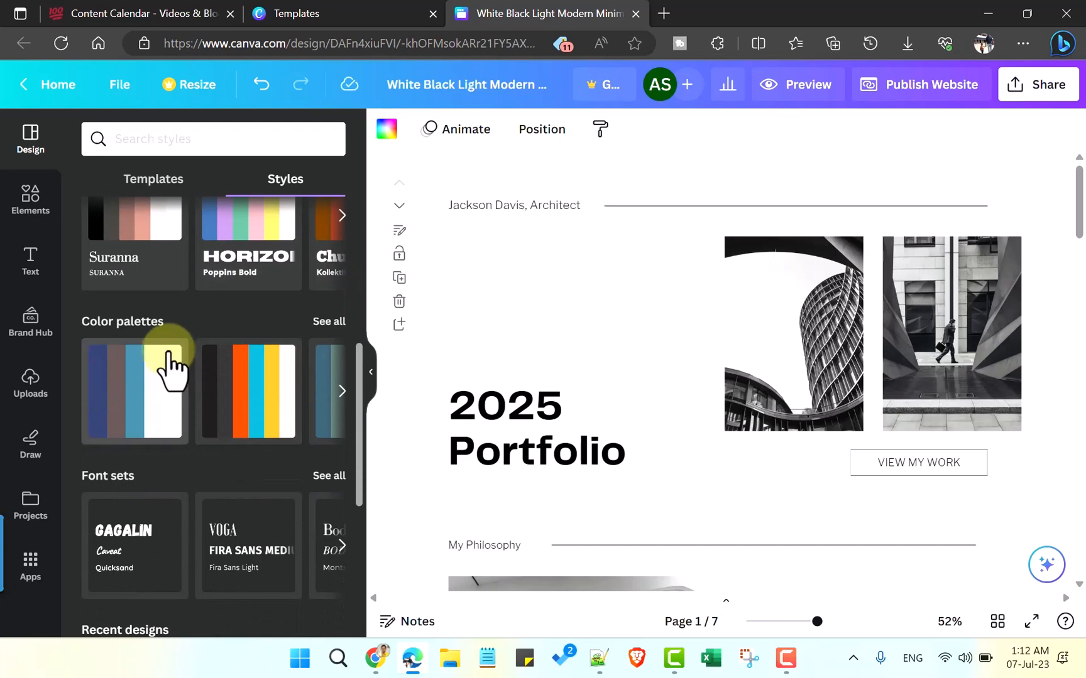
click(328, 324)
drag(356, 408, 366, 597)
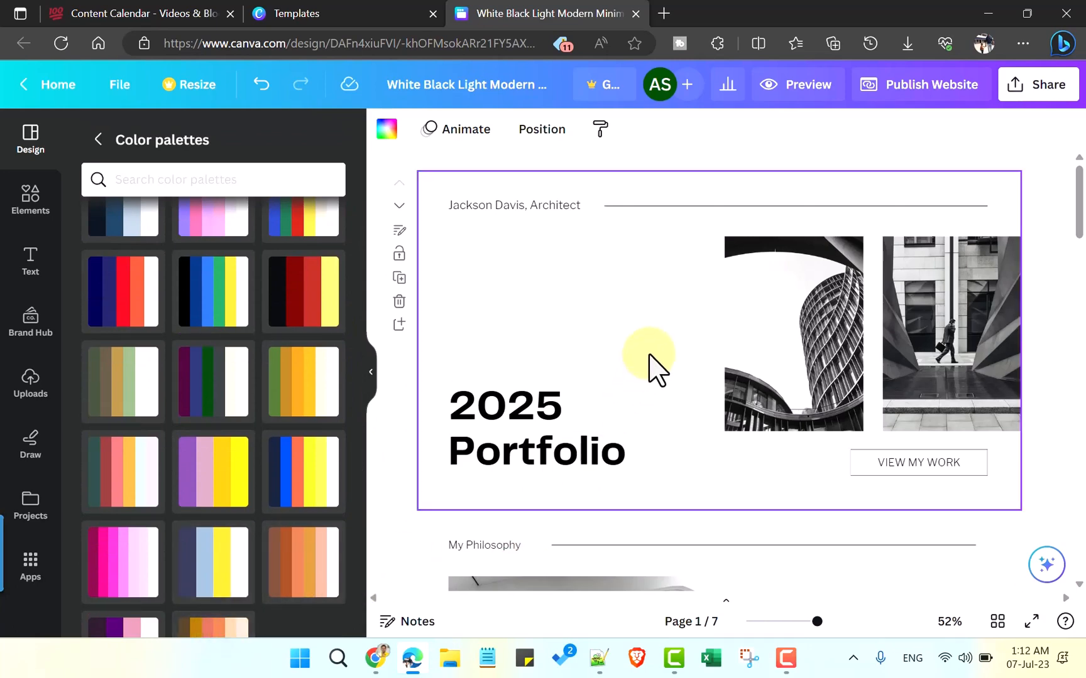
Apply the slate-navy, light blue and yellow color palette to all pages of the website
scroll(697, 377, down, 6)
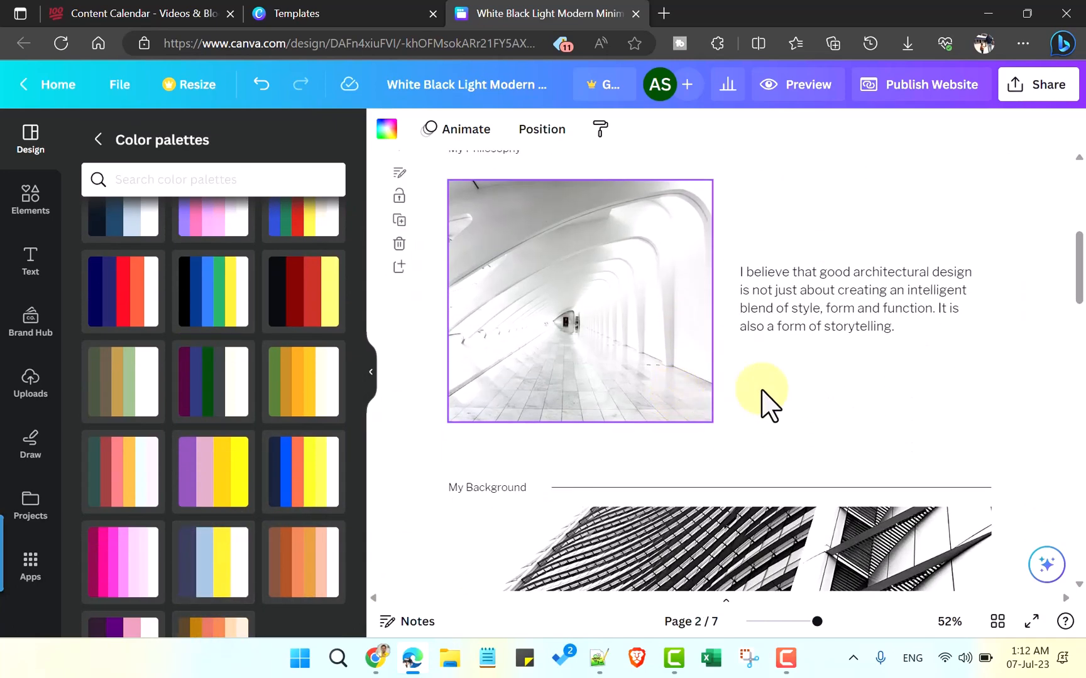
scroll(810, 396, down, 10)
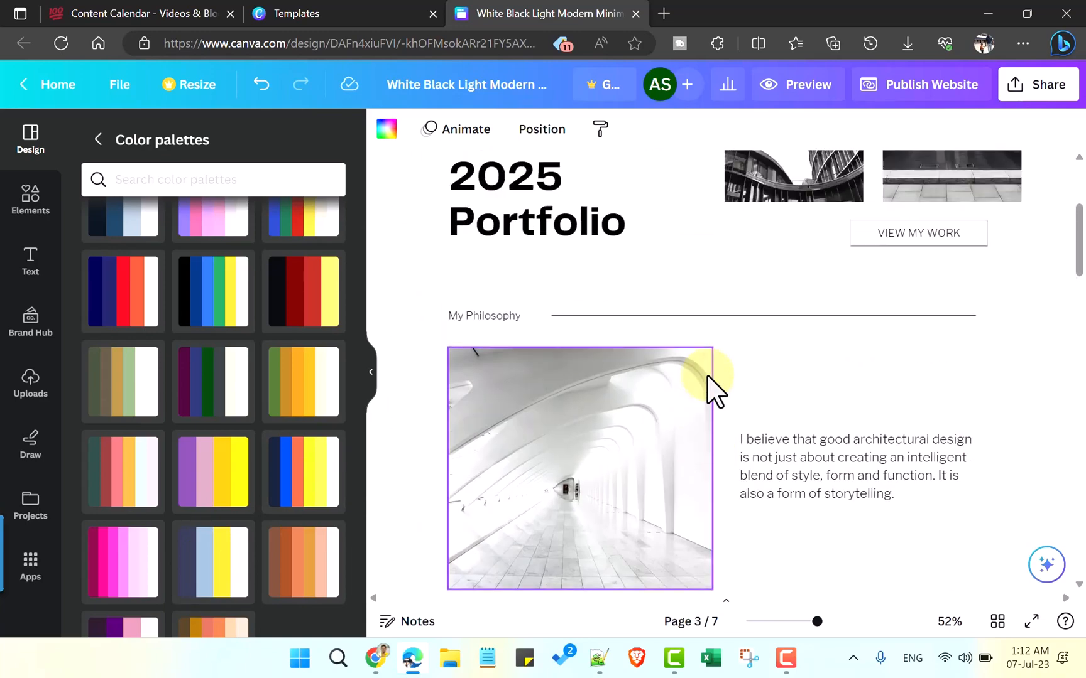
scroll(708, 377, up, 15)
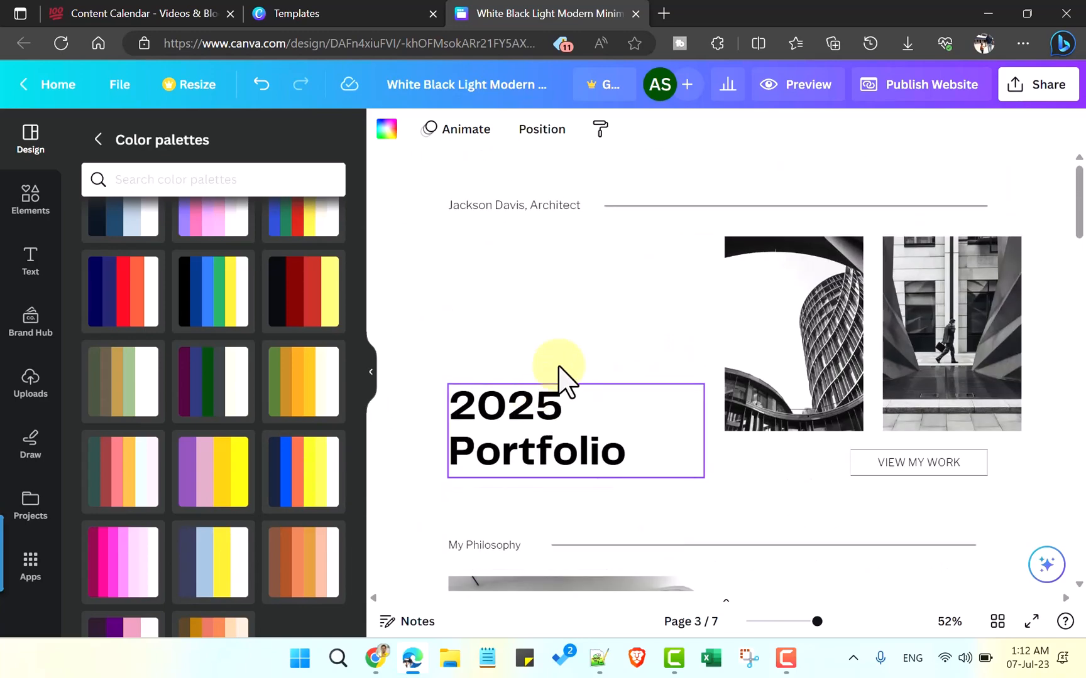
click(214, 582)
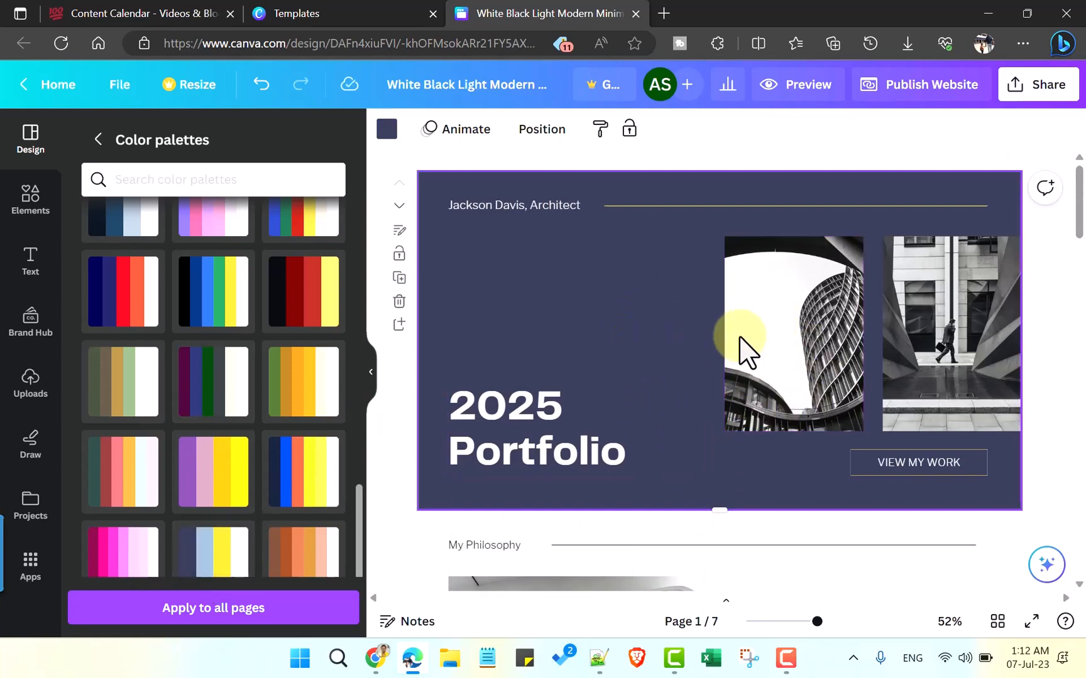
scroll(722, 354, down, 3)
scroll(705, 358, up, 3)
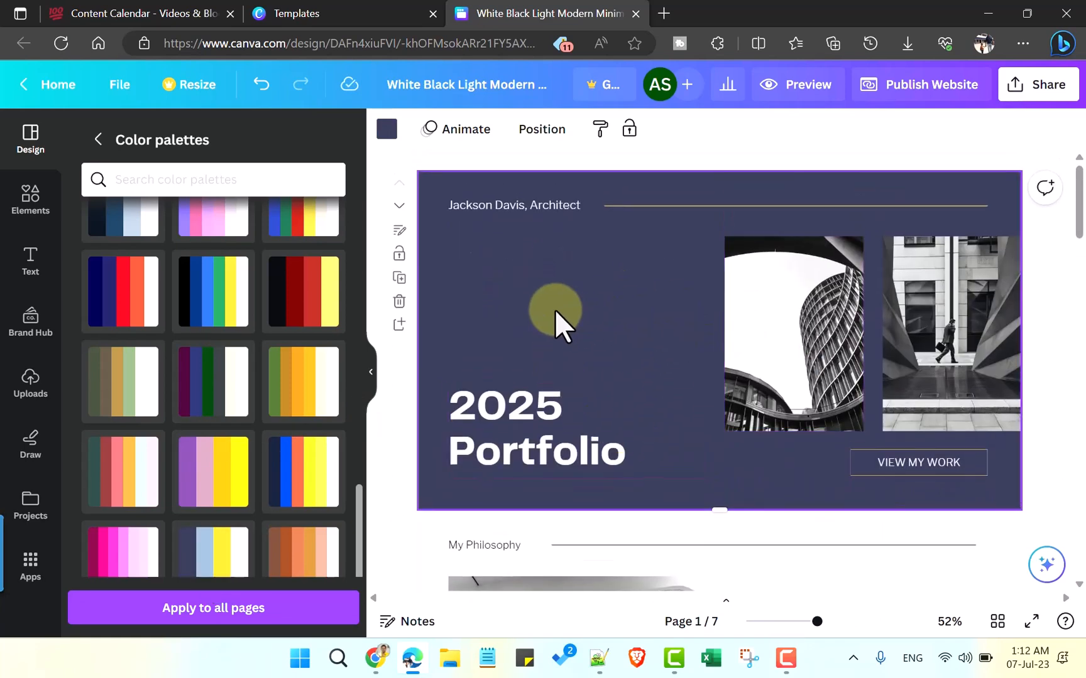
click(239, 609)
scroll(817, 362, down, 5)
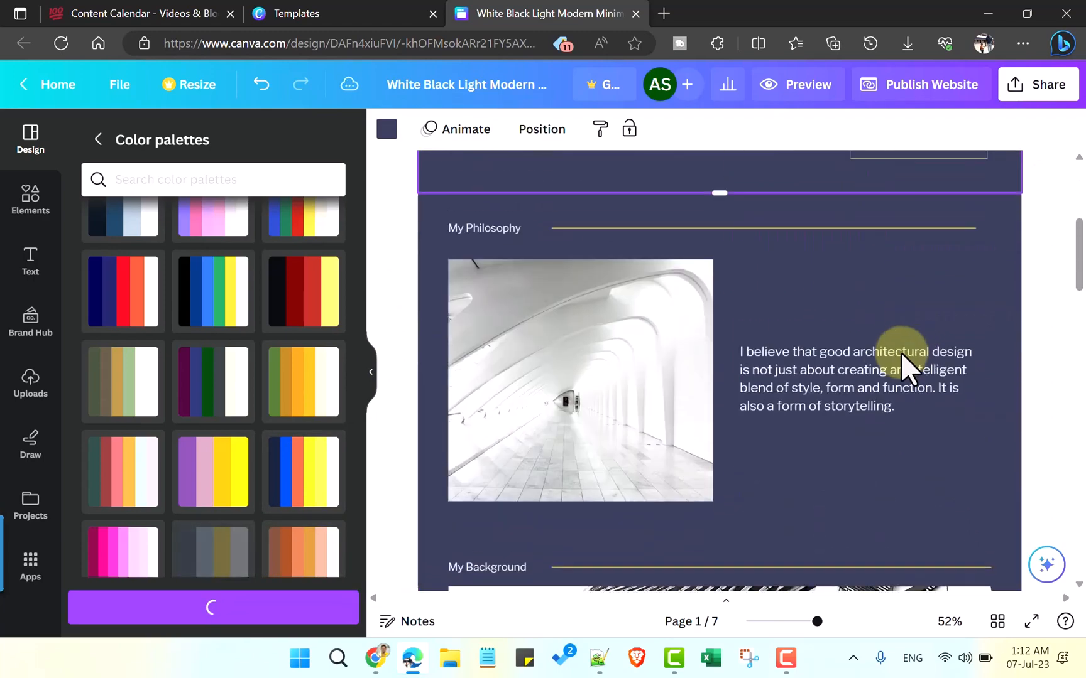
scroll(892, 357, down, 5)
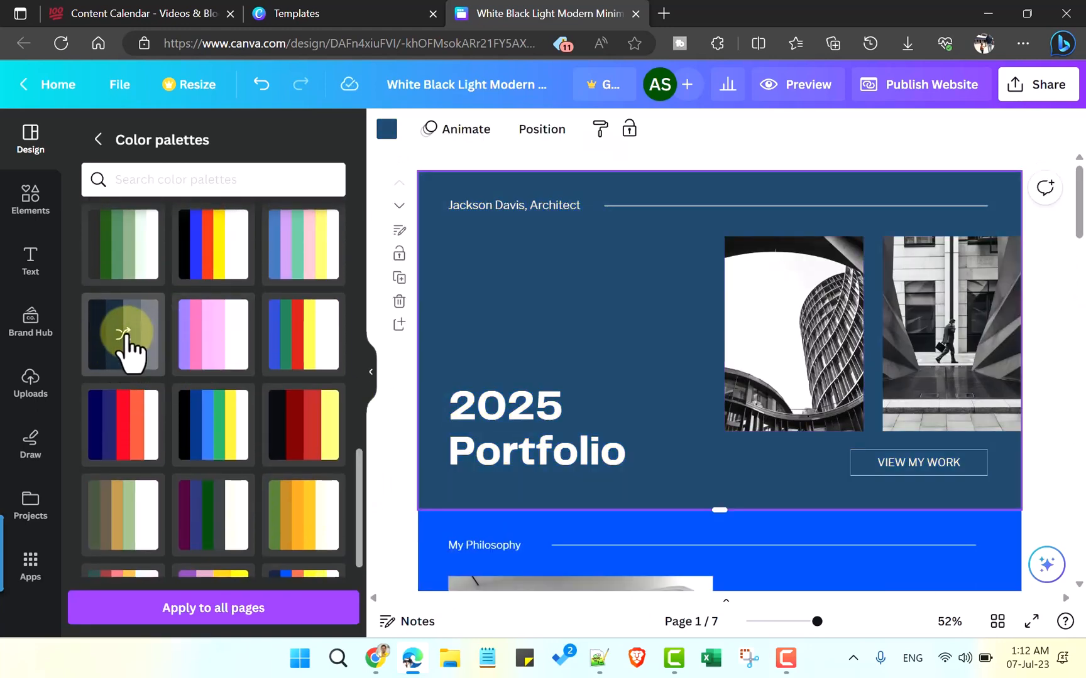
Shuffle the dark navy and pale blue palette to a light blue background and apply it to all pages
click(124, 334)
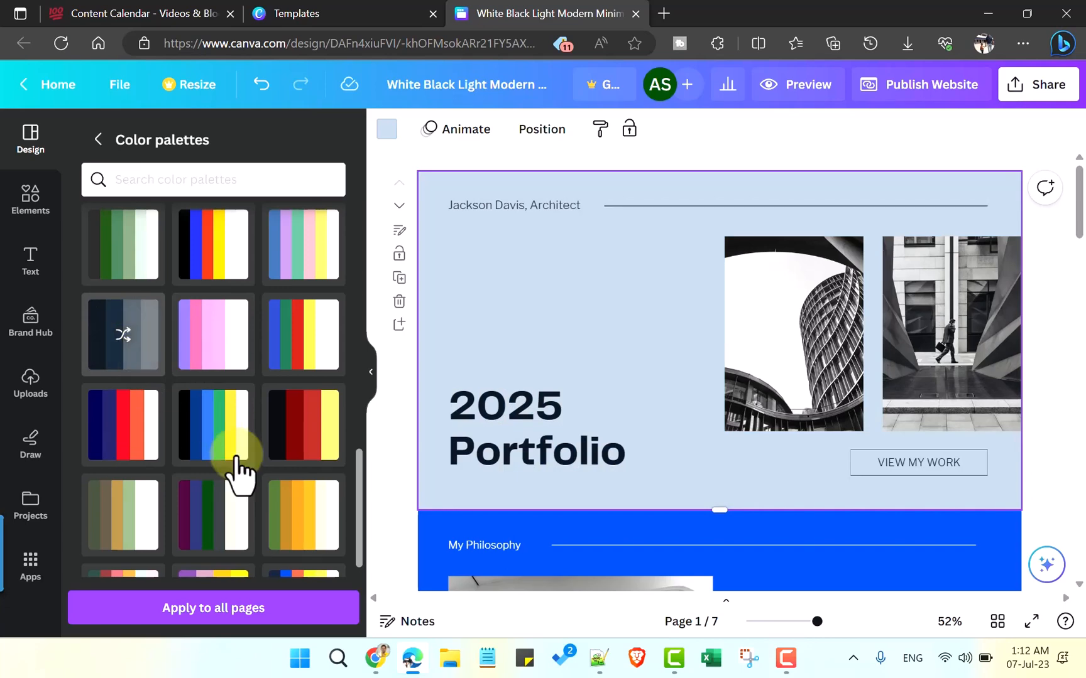
click(250, 607)
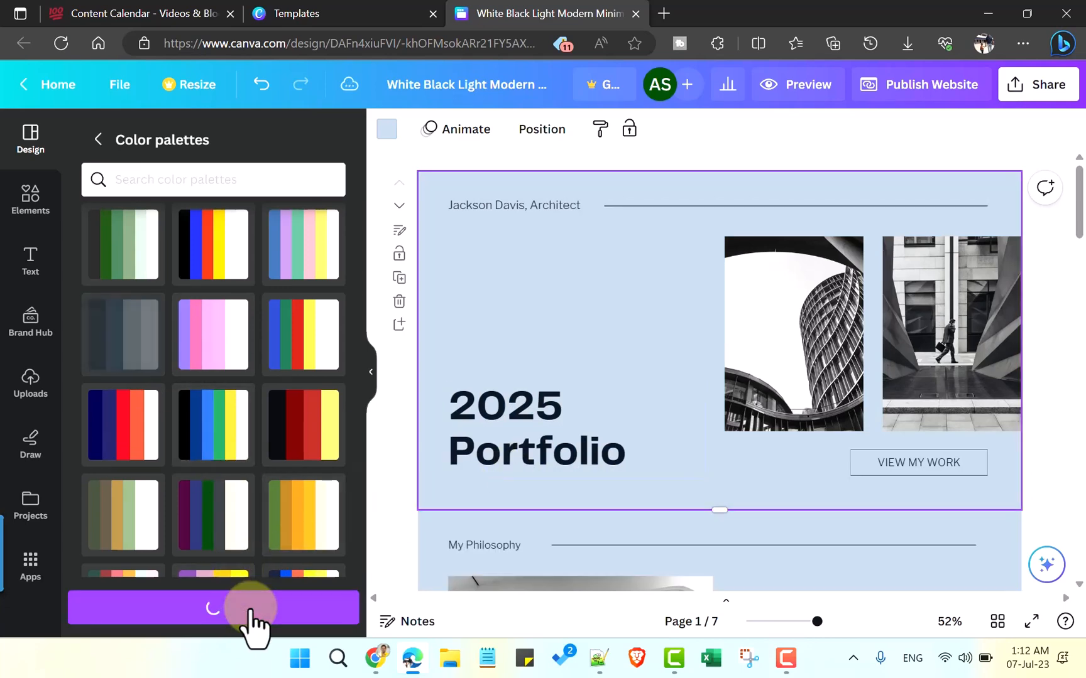
scroll(1066, 582, down, 15)
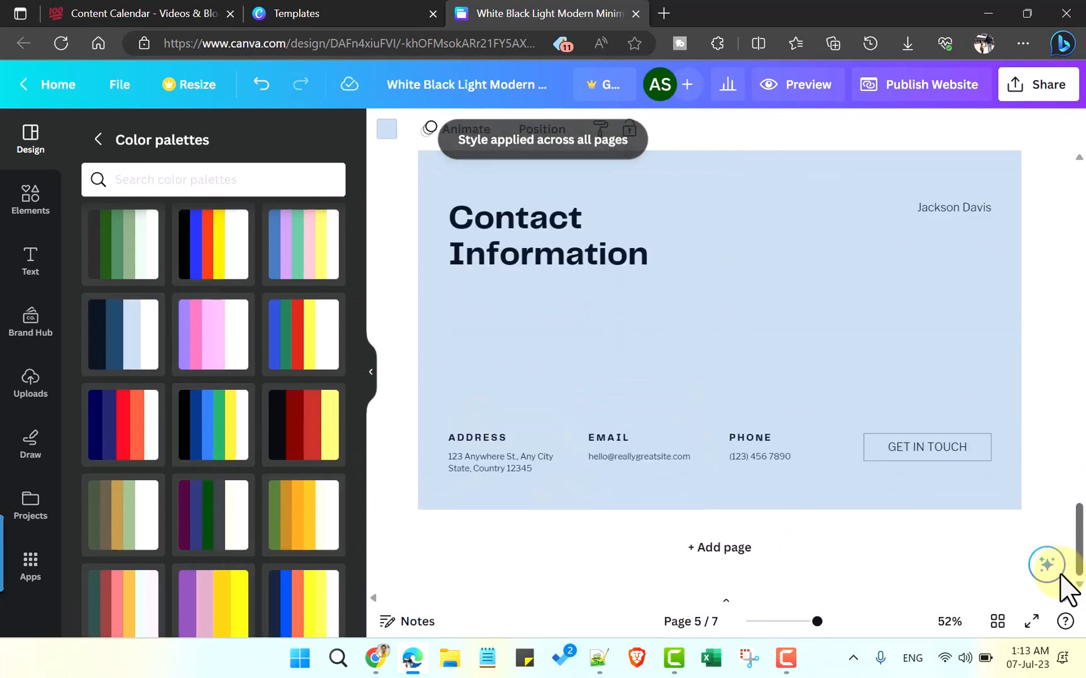
scroll(1061, 575, up, 15)
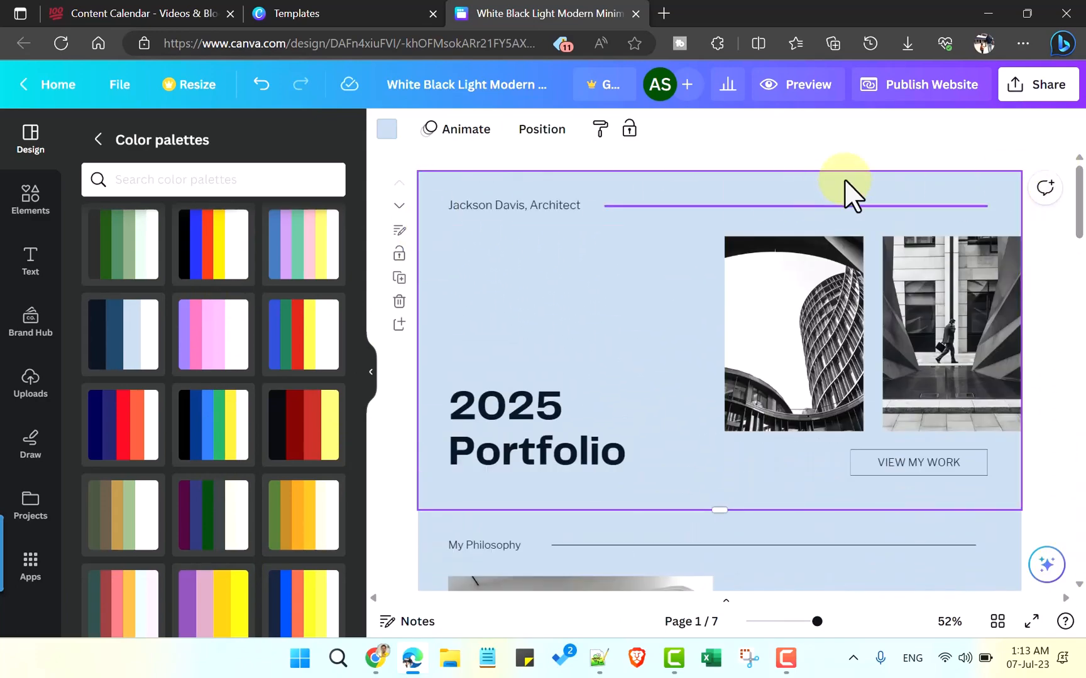
Preview the website in desktop view and look through its opening section
click(802, 87)
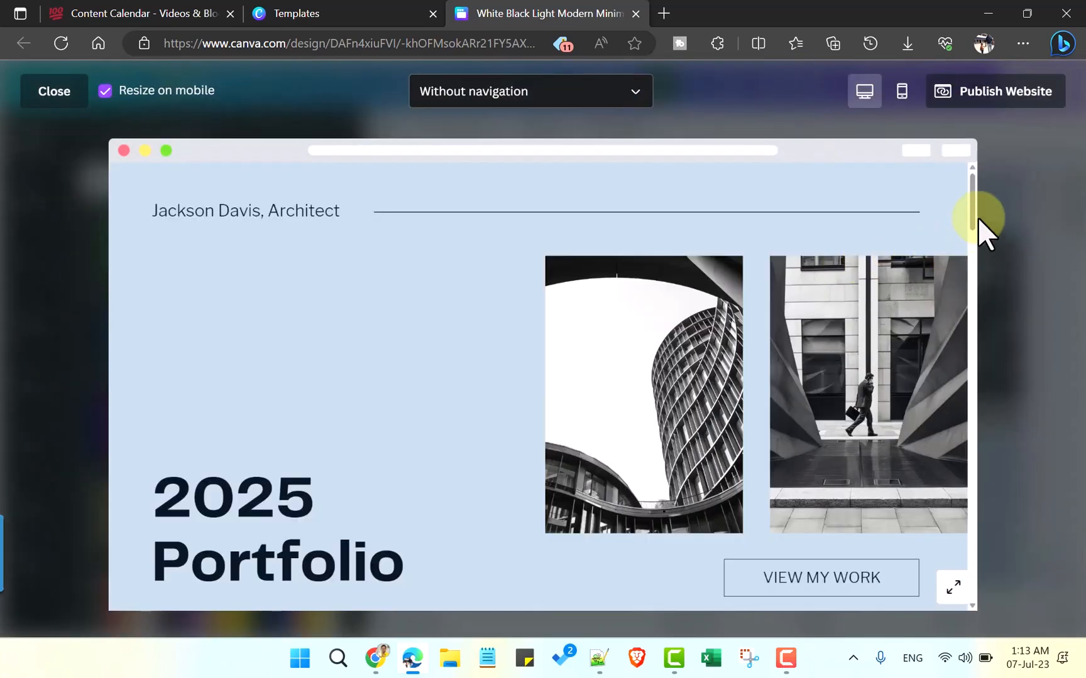
drag(973, 205, 845, 224)
scroll(453, 359, down, 2)
scroll(452, 360, up, 2)
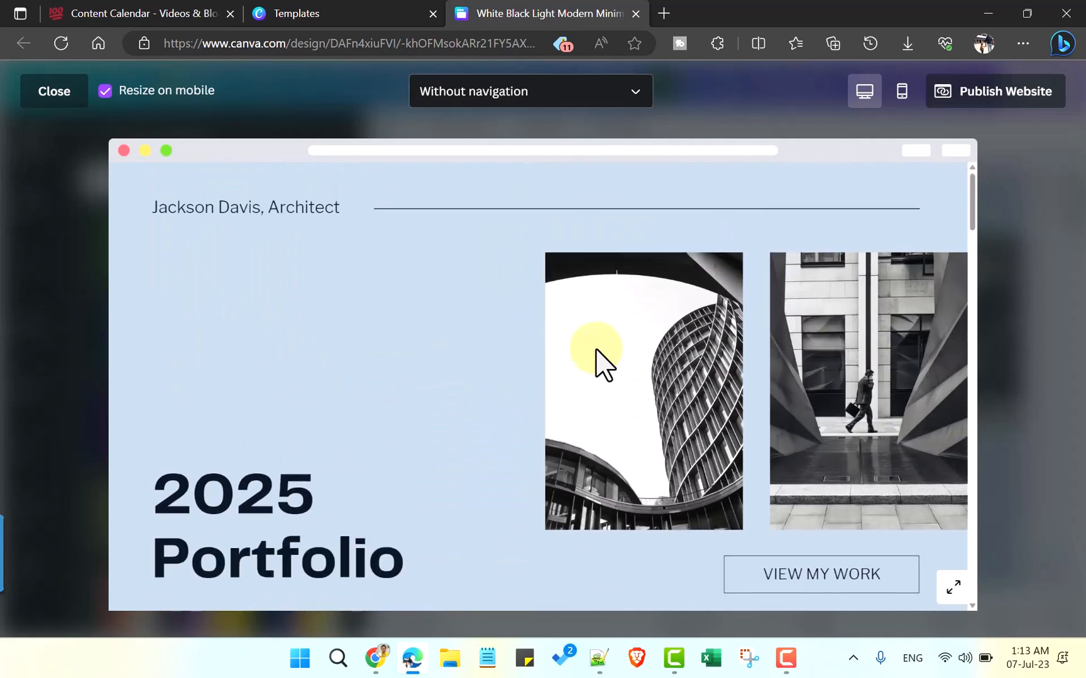
scroll(757, 521, down, 2)
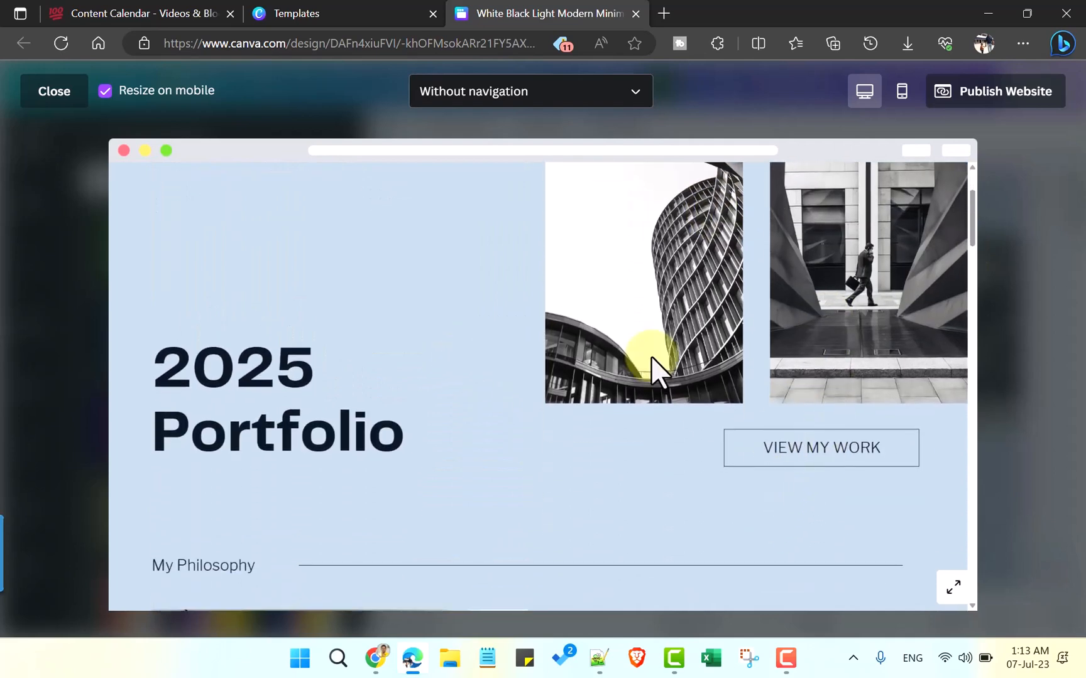
Set the website preview to With navigation and test the Contact link, returning to the start of the page
click(613, 96)
click(467, 174)
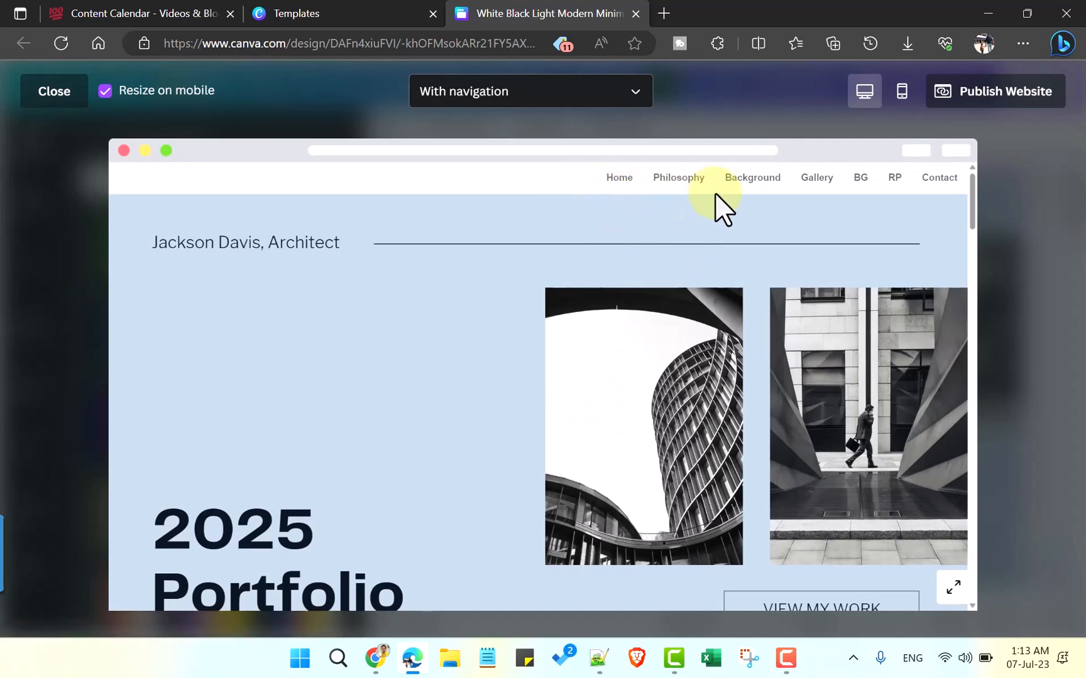
click(937, 190)
scroll(753, 340, down, 1)
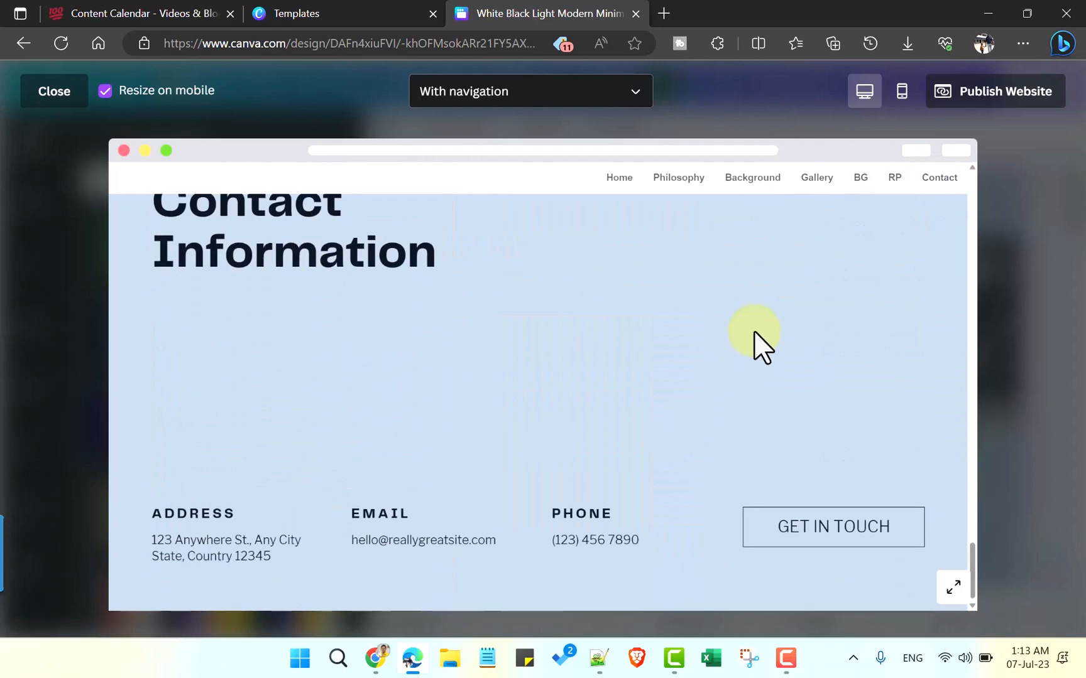
scroll(919, 516, up, 2)
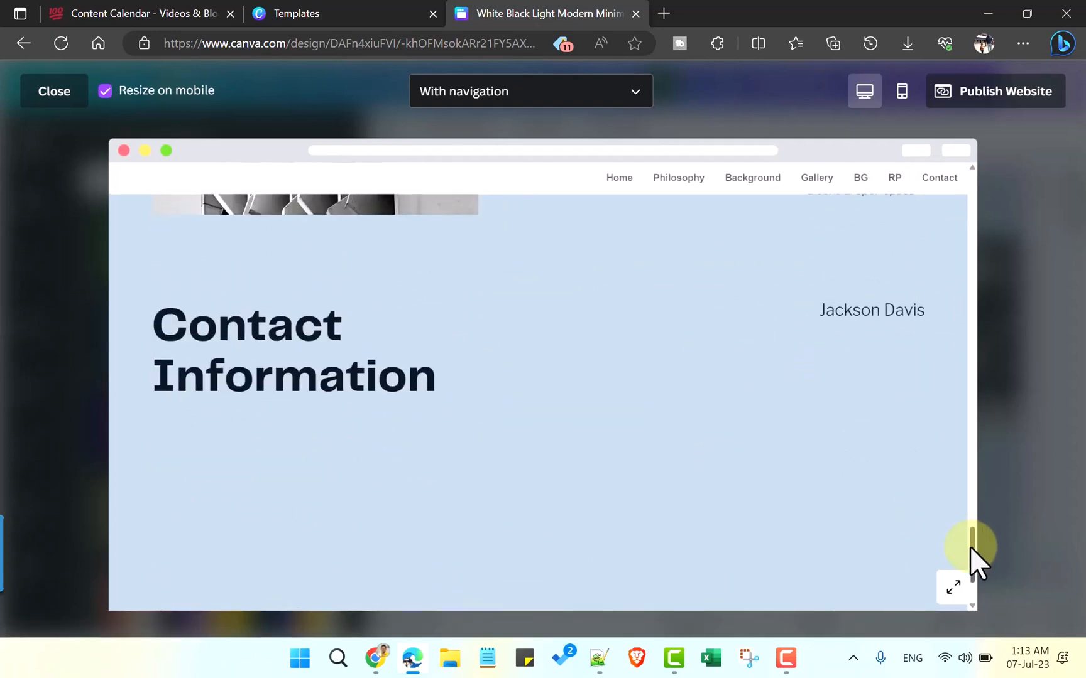
drag(971, 549, 951, 170)
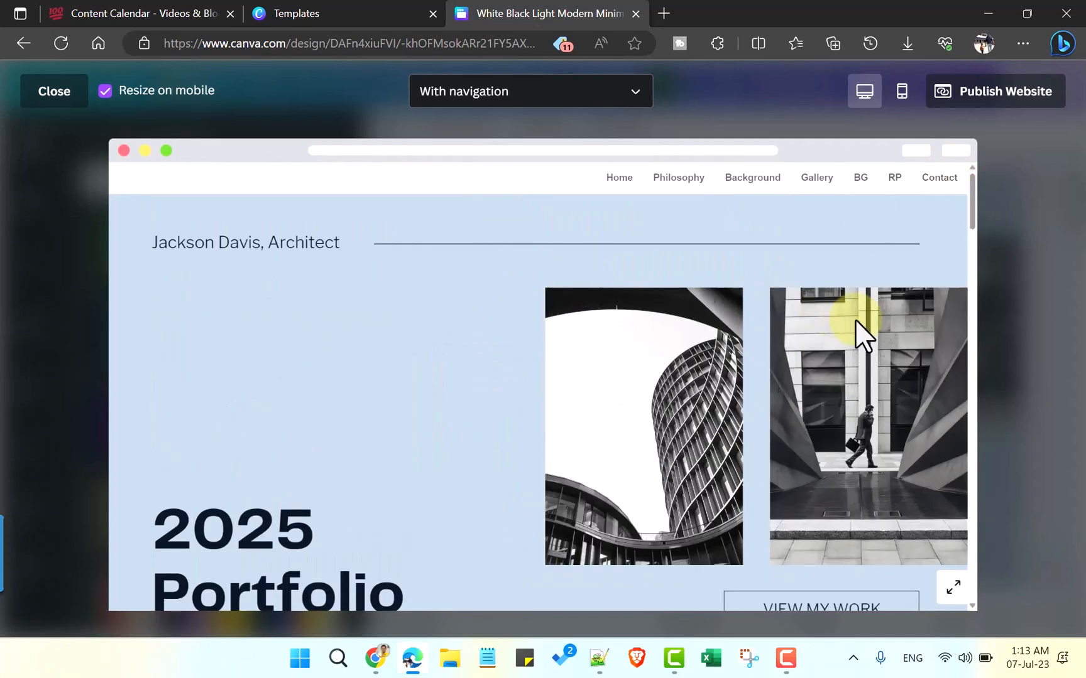
Preview the website in mobile view through to the Selected Projects section, and return to desktop view
click(902, 89)
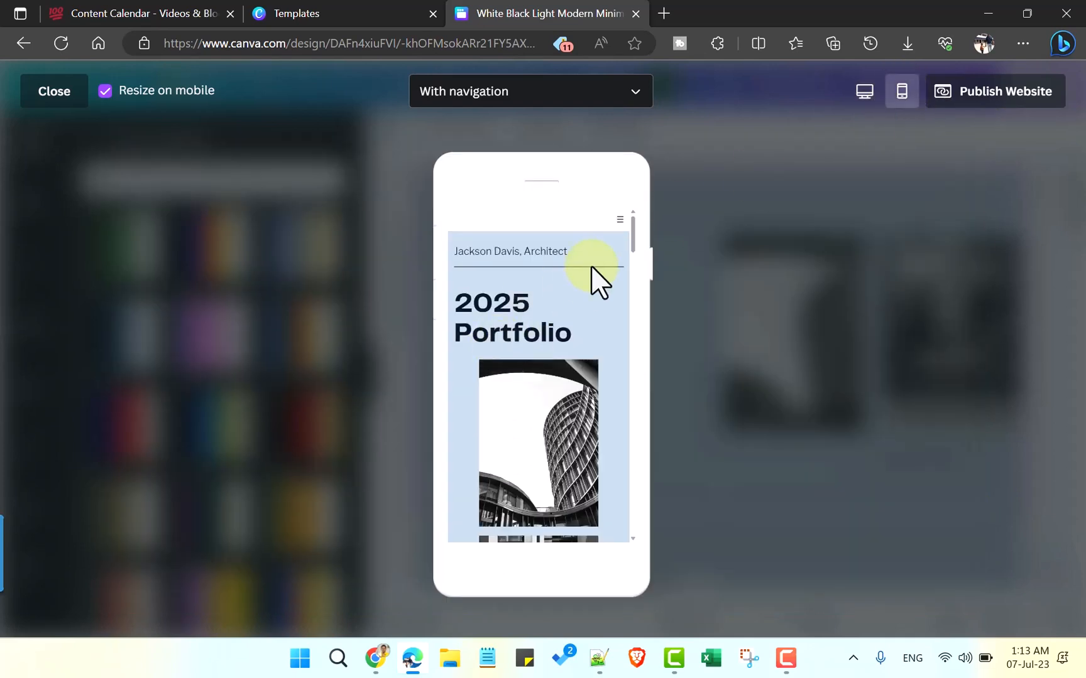
scroll(587, 370, down, 5)
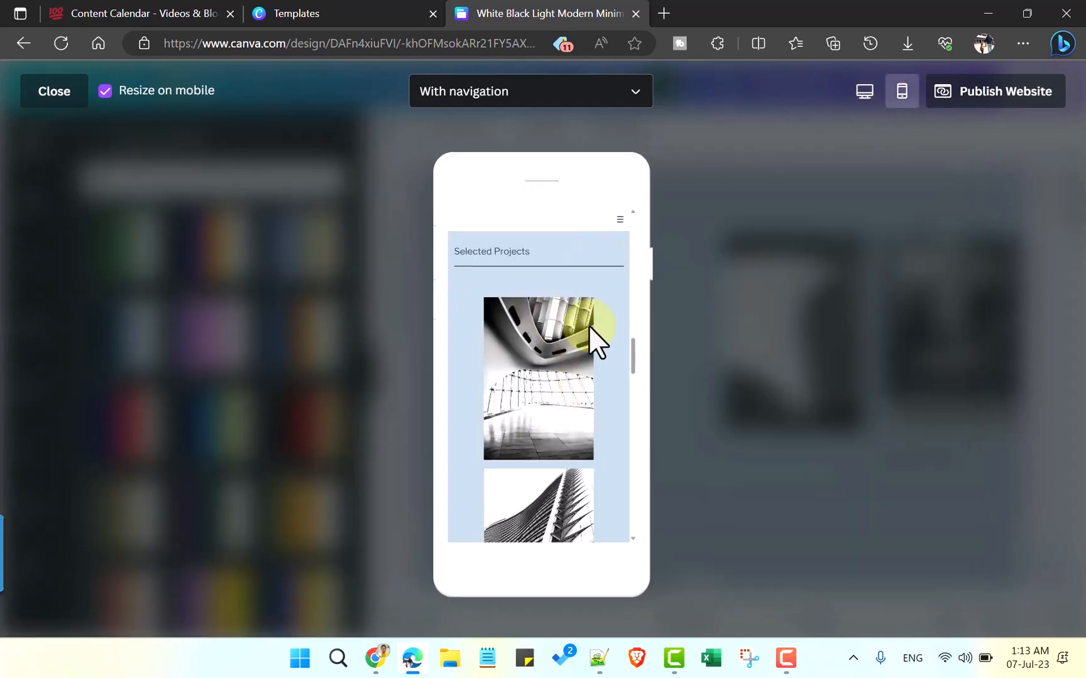
click(864, 93)
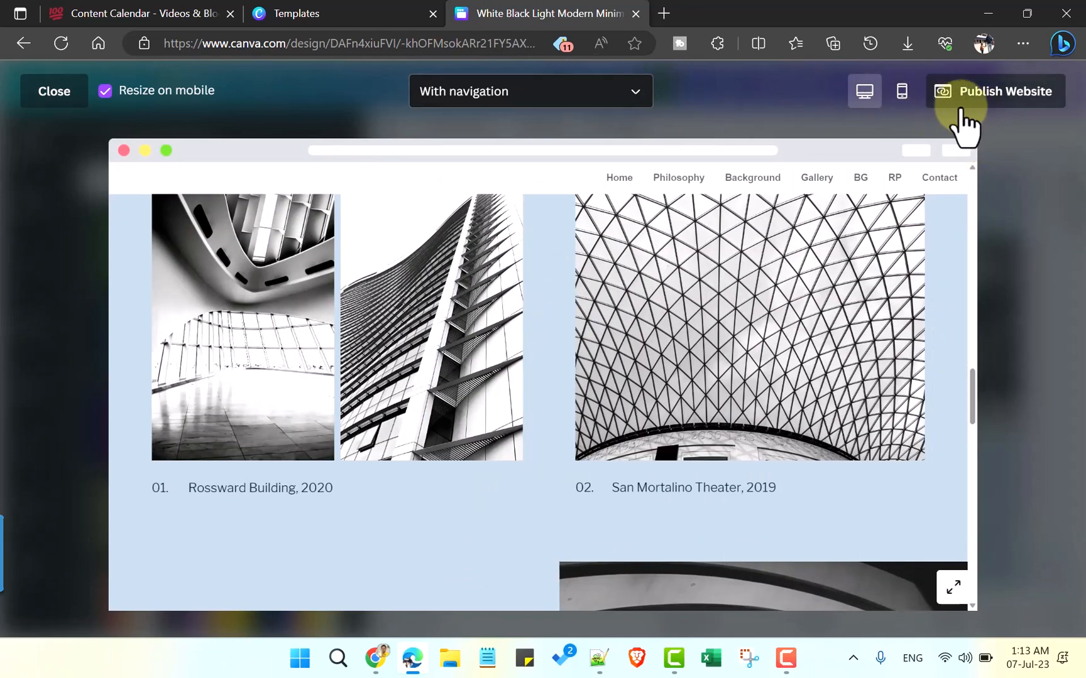
Open the website publishing settings, try the existing domain option and set the publishing target back to Free domain
key(Escape)
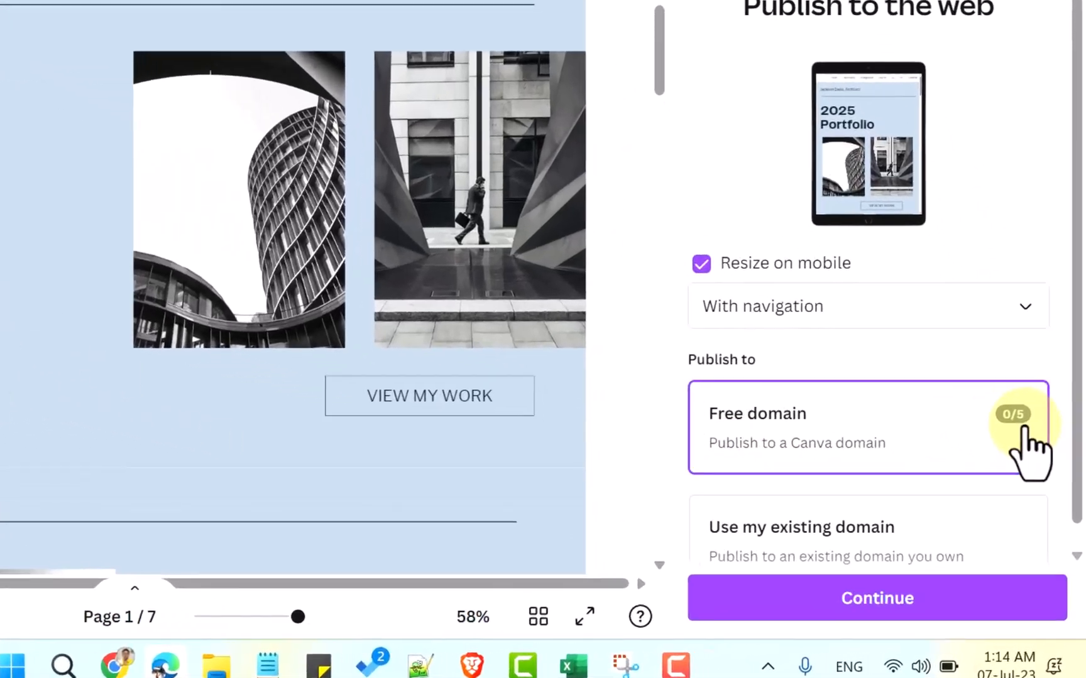
mouse_move(1042, 495)
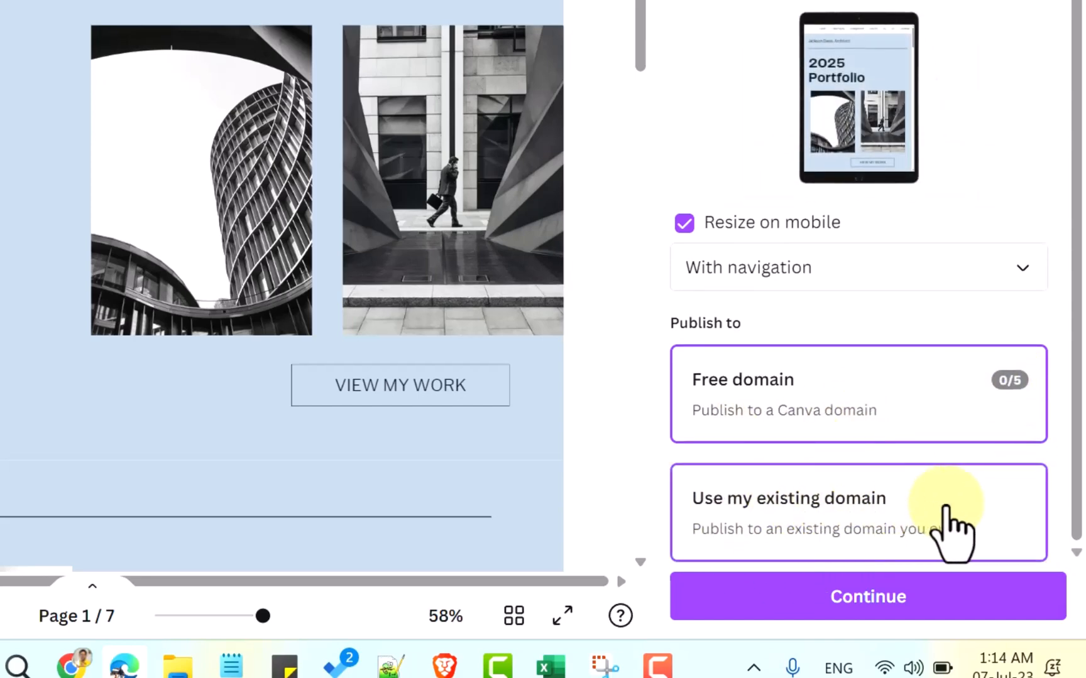
click(947, 509)
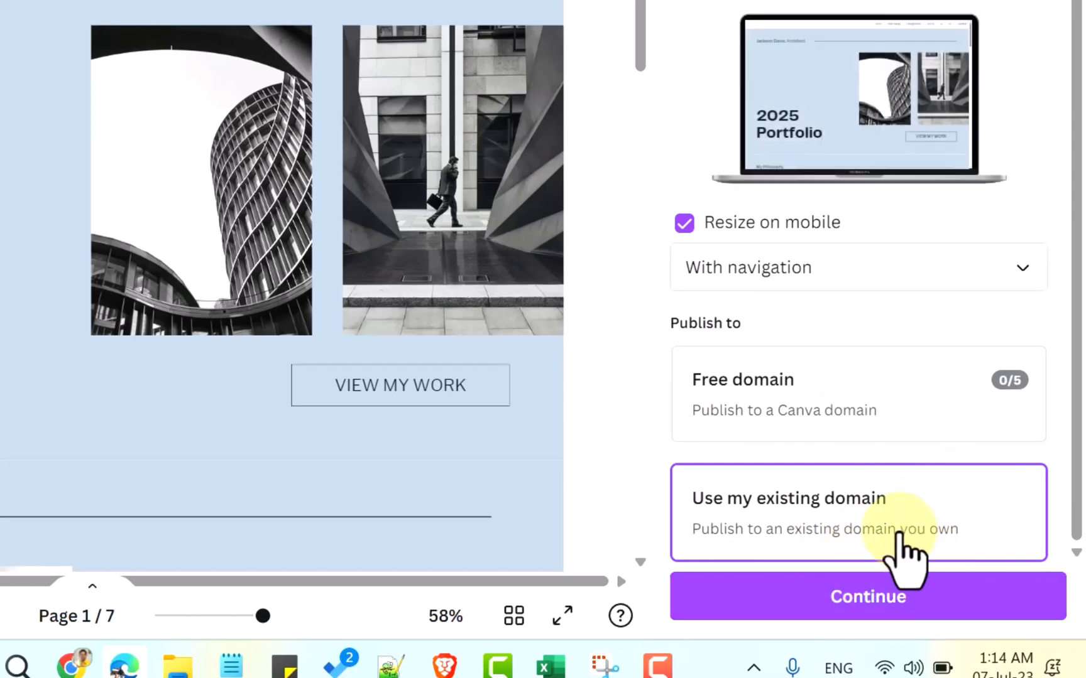
click(929, 377)
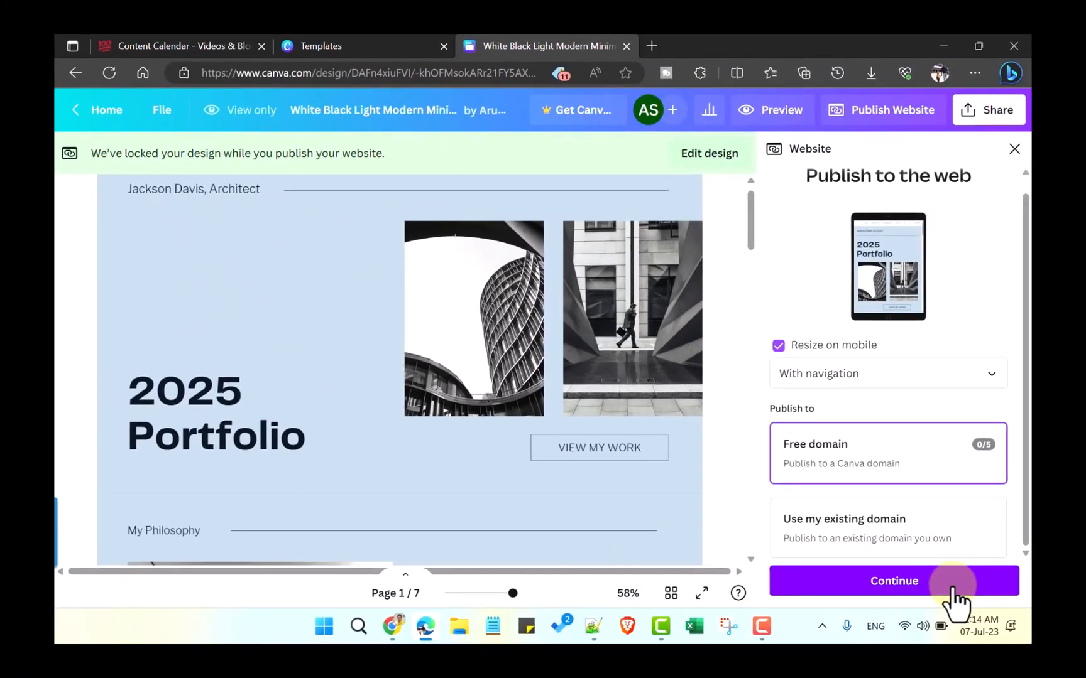
Recheck the publishing settings, keep the With navigation option and proceed to choosing a subdomain
click(953, 589)
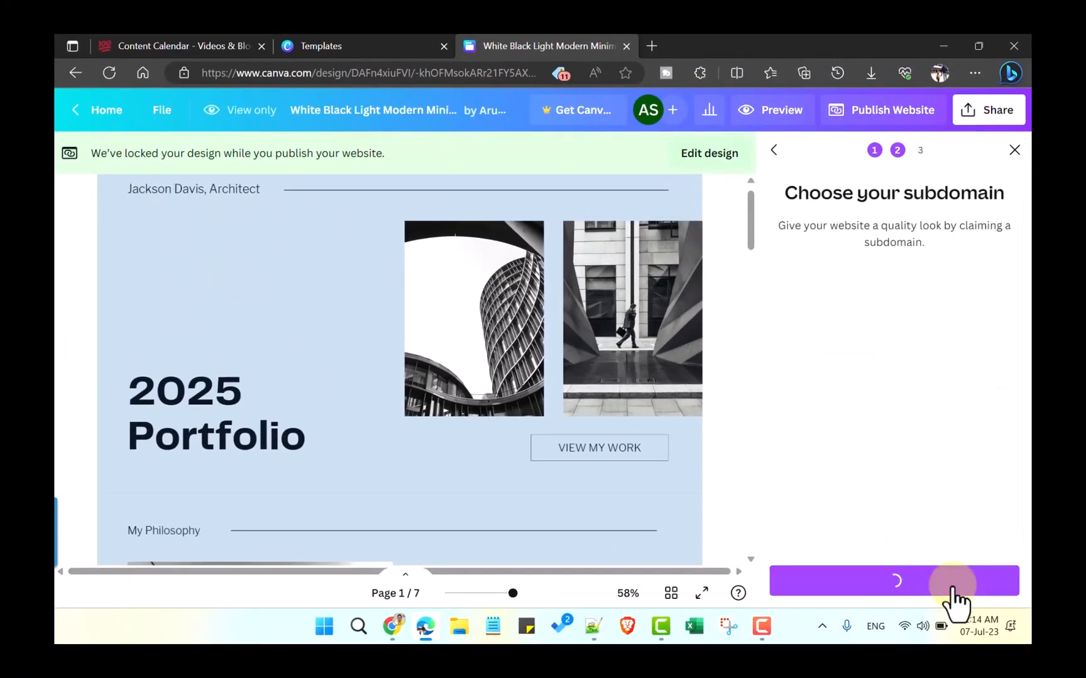
click(773, 151)
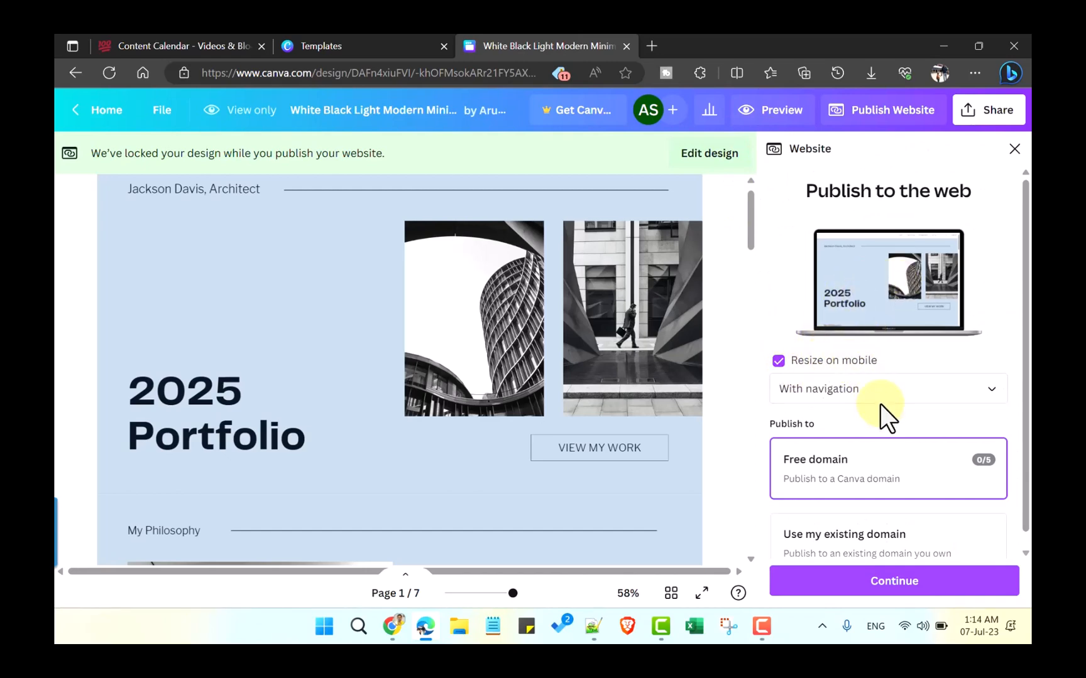
mouse_move(782, 367)
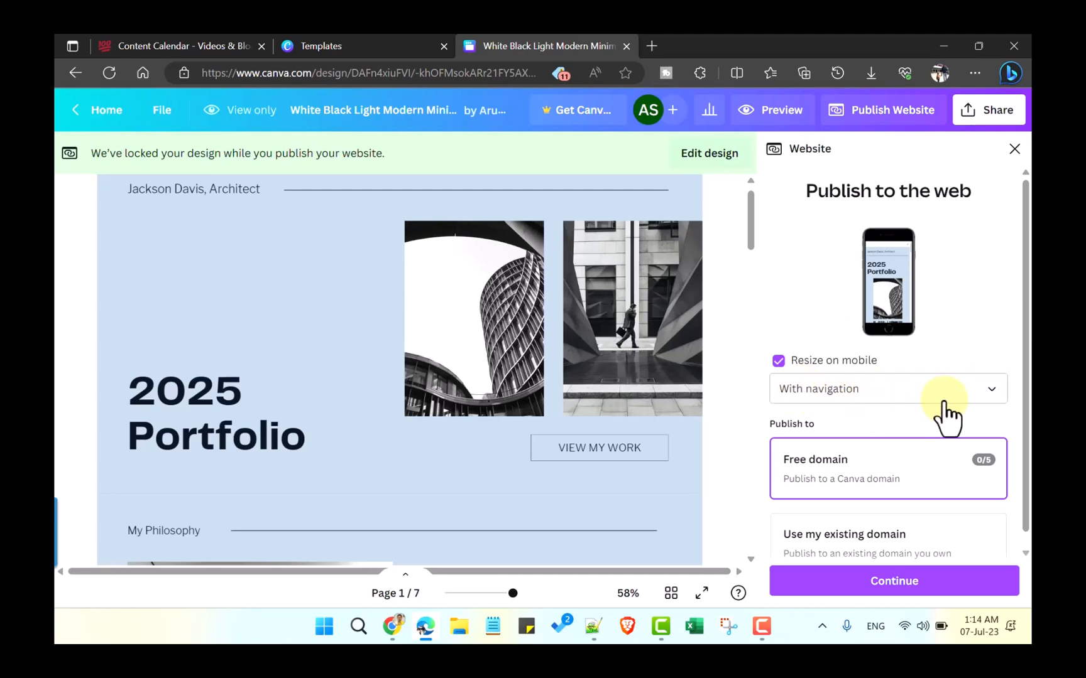
click(967, 402)
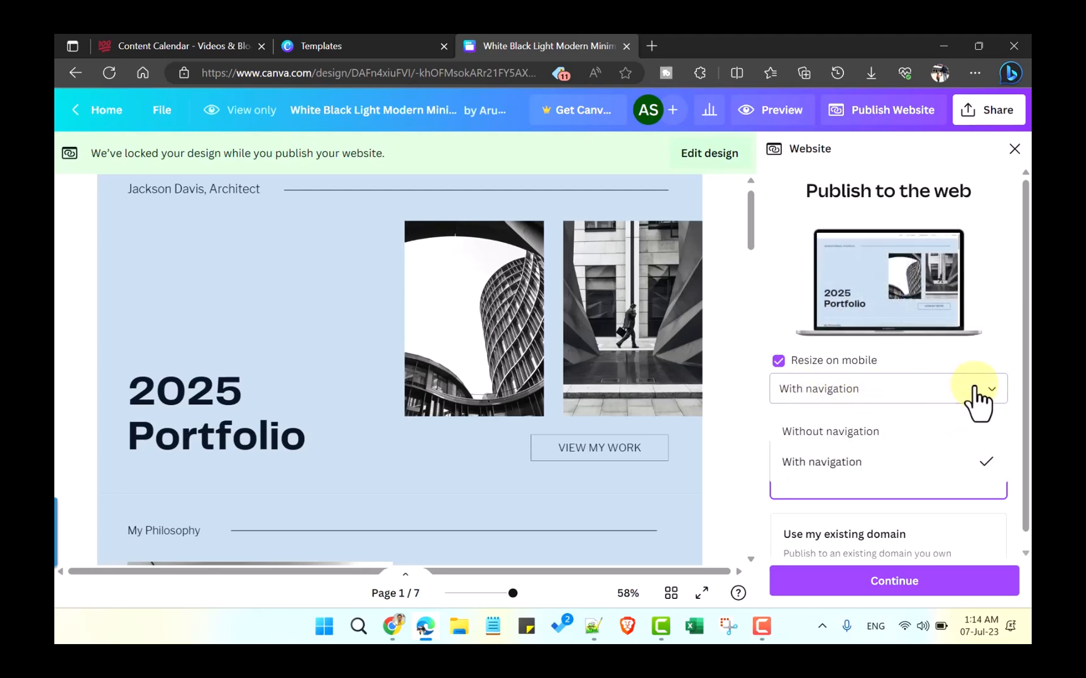
click(849, 461)
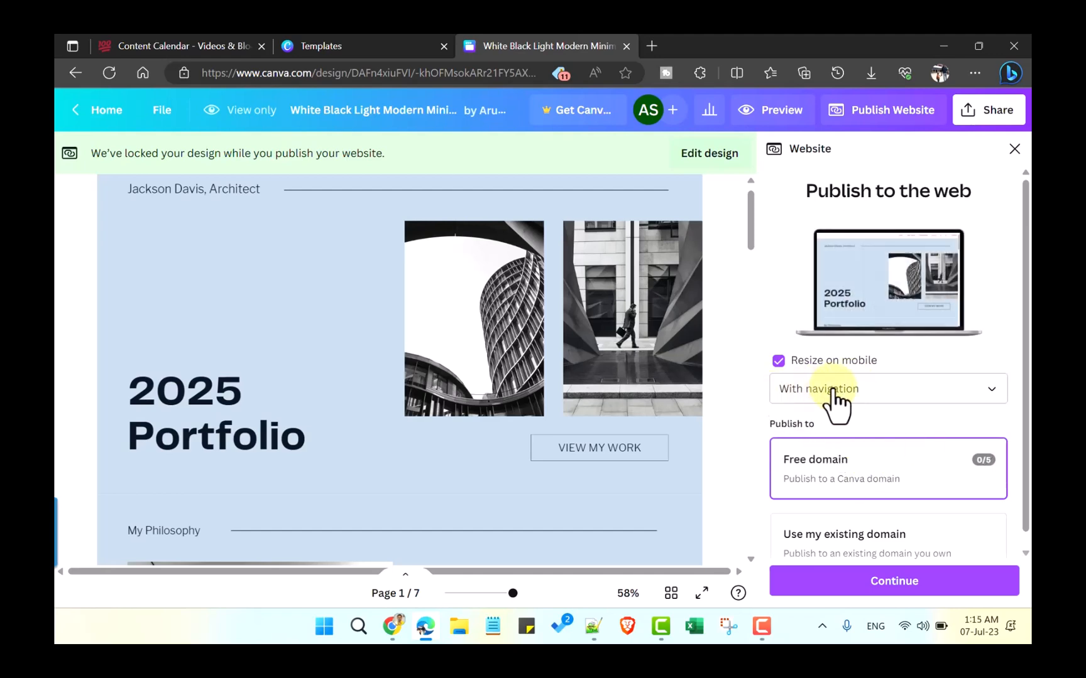
click(871, 582)
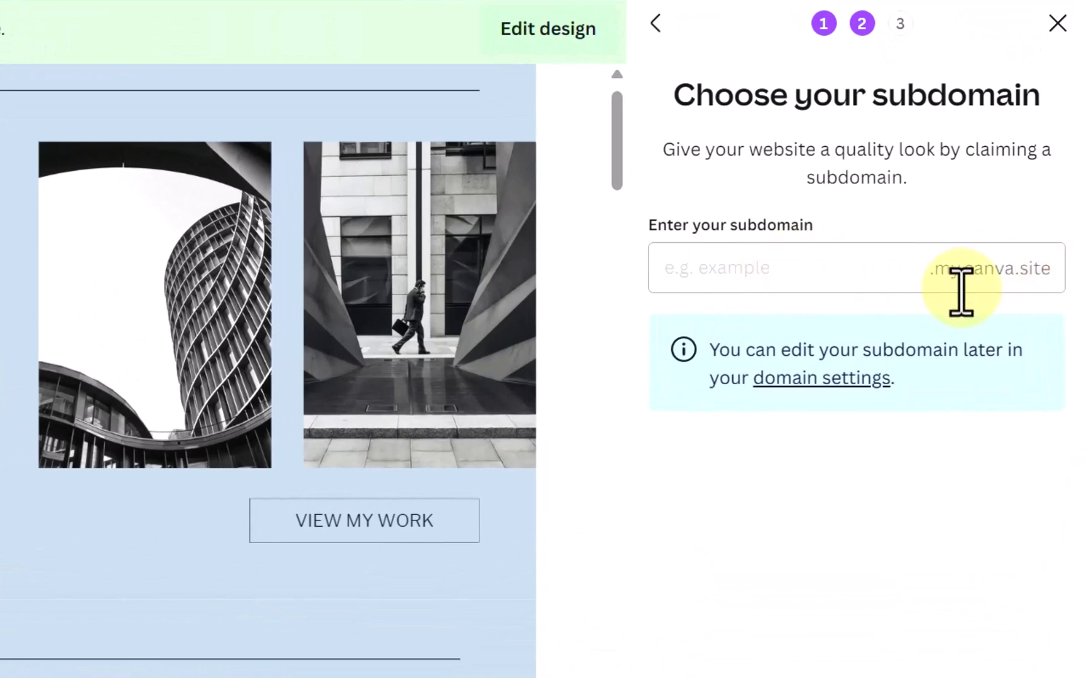
Close the template details on the Templates page and open the Domains section of the account settings
click(836, 274)
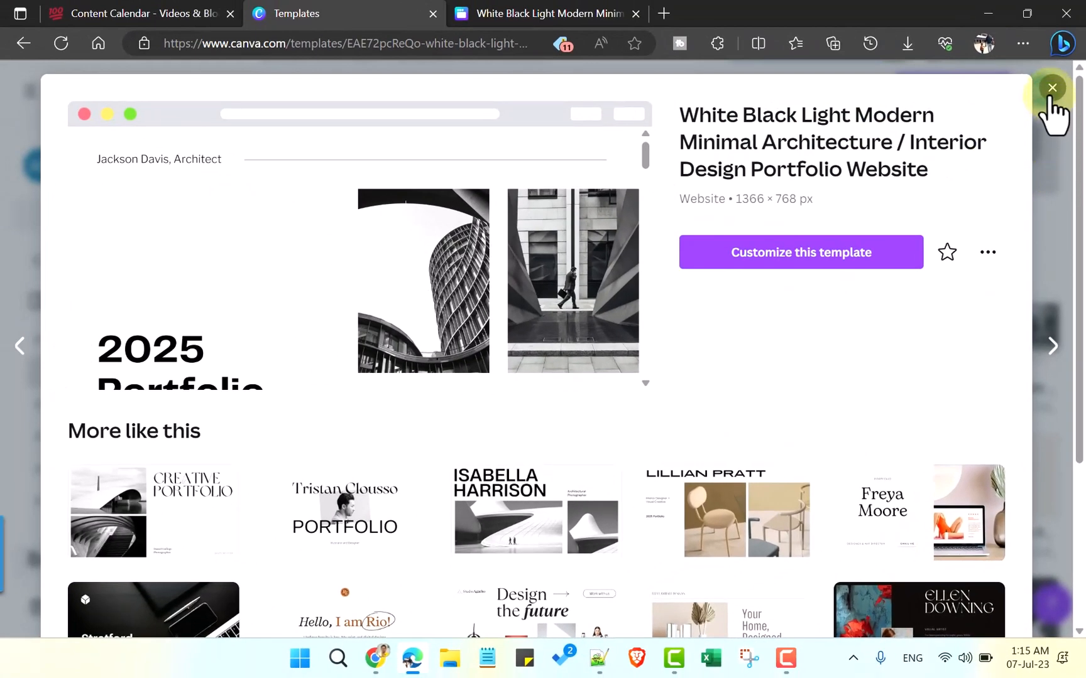
click(1052, 87)
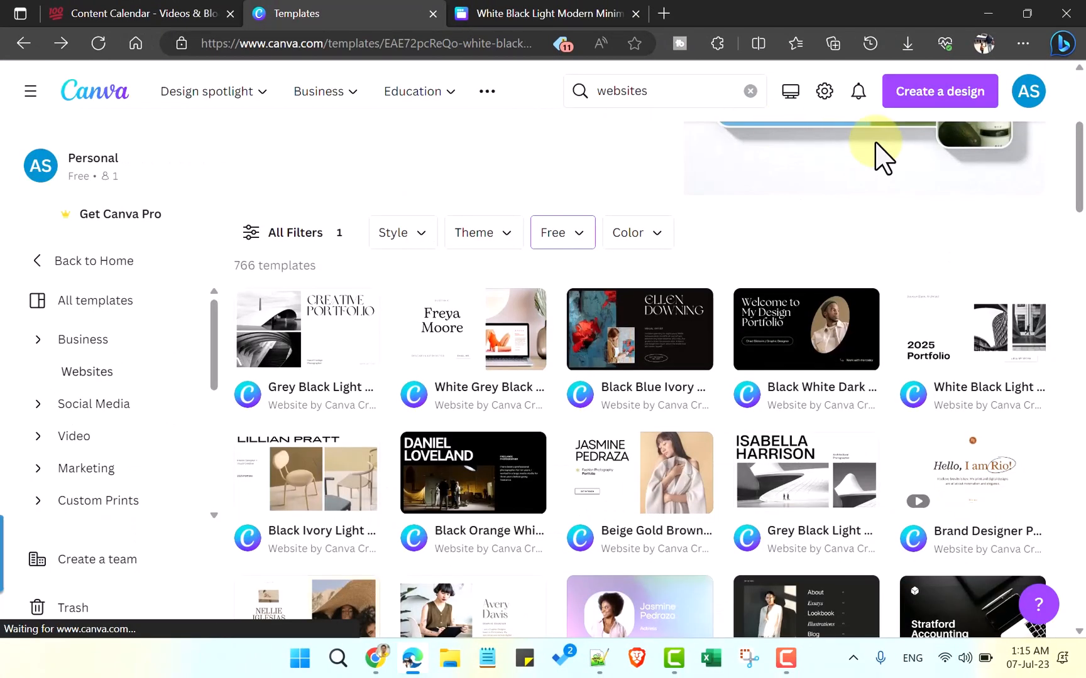
click(824, 92)
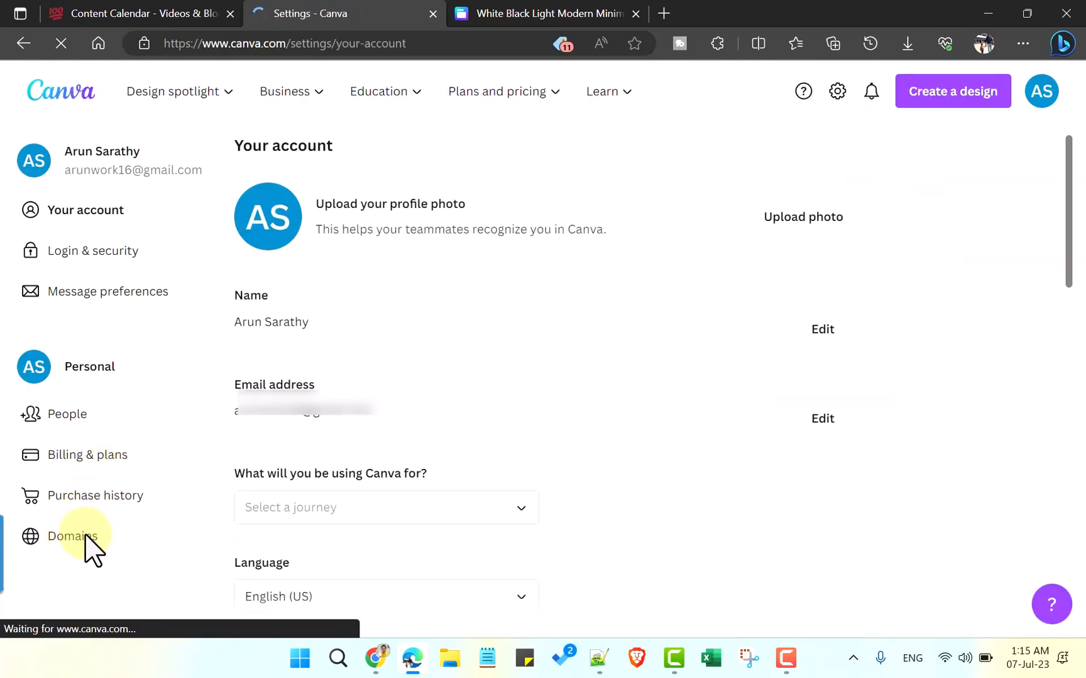
click(77, 539)
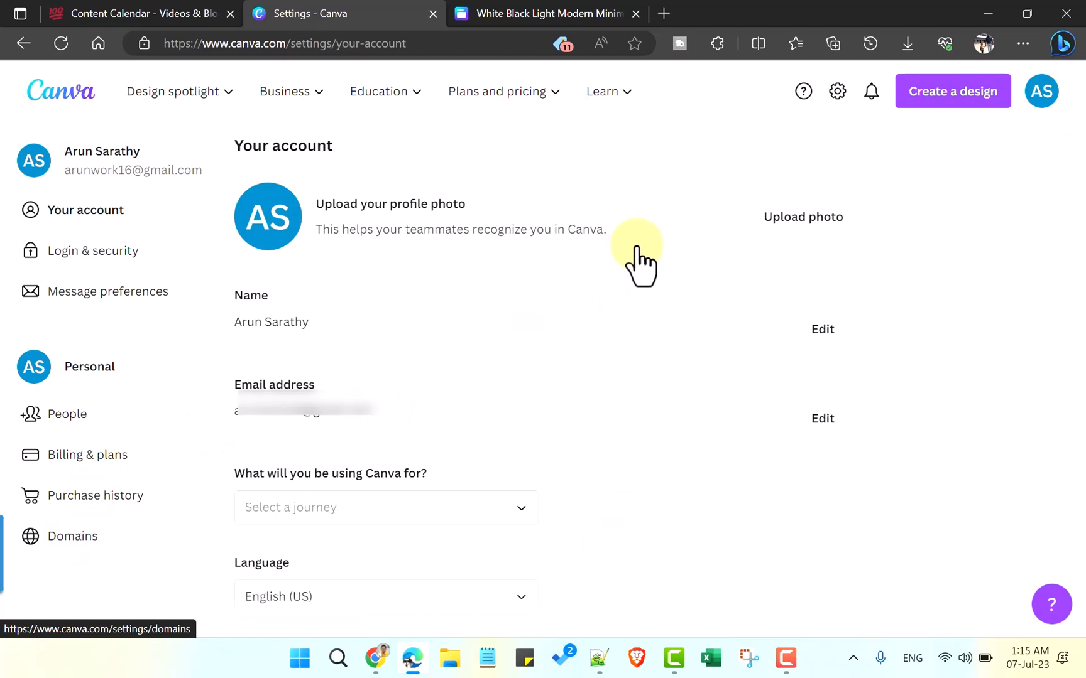
Return to the website design, enter a portfolio subdomain made of the owner's name and "portfolio1", and proceed to the review settings
click(506, 11)
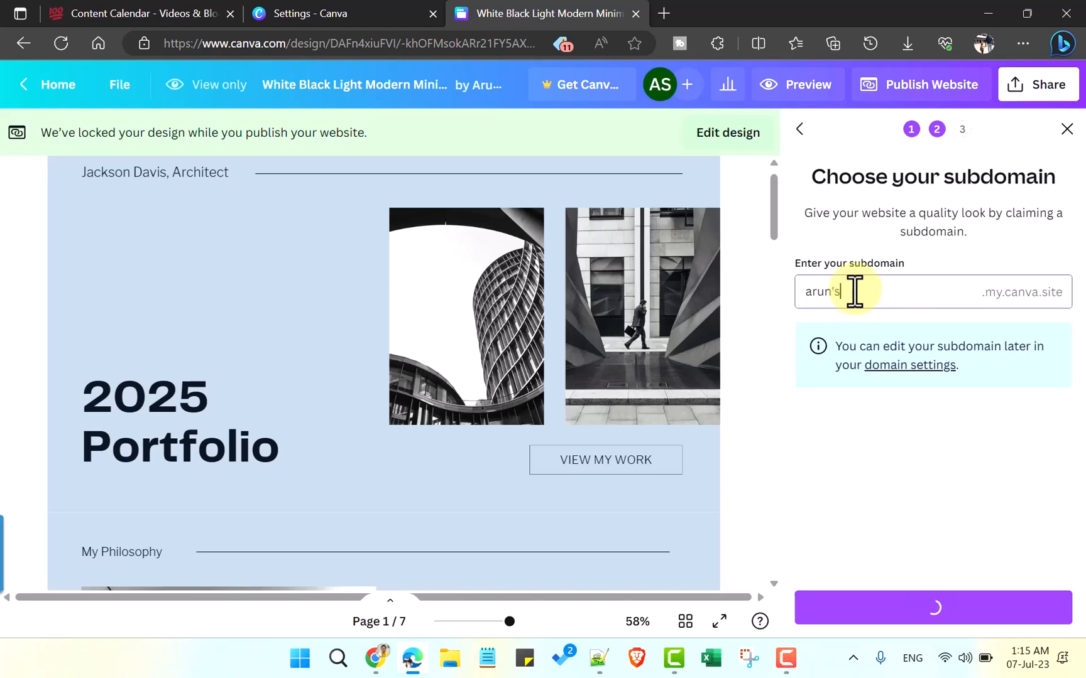
text(folio1)
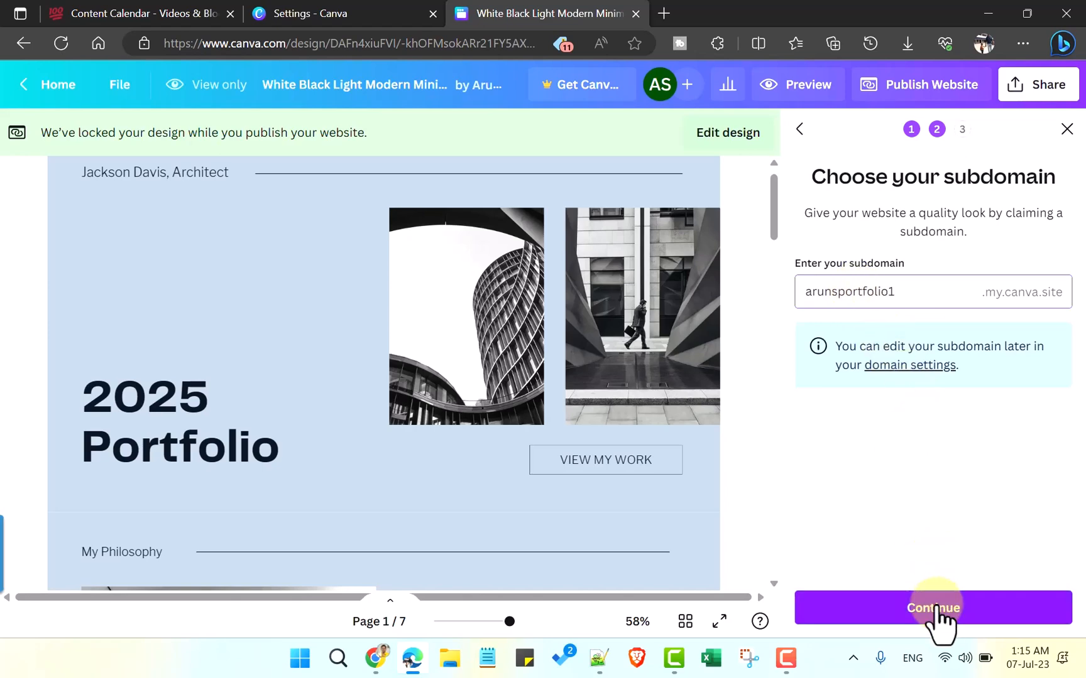
click(935, 607)
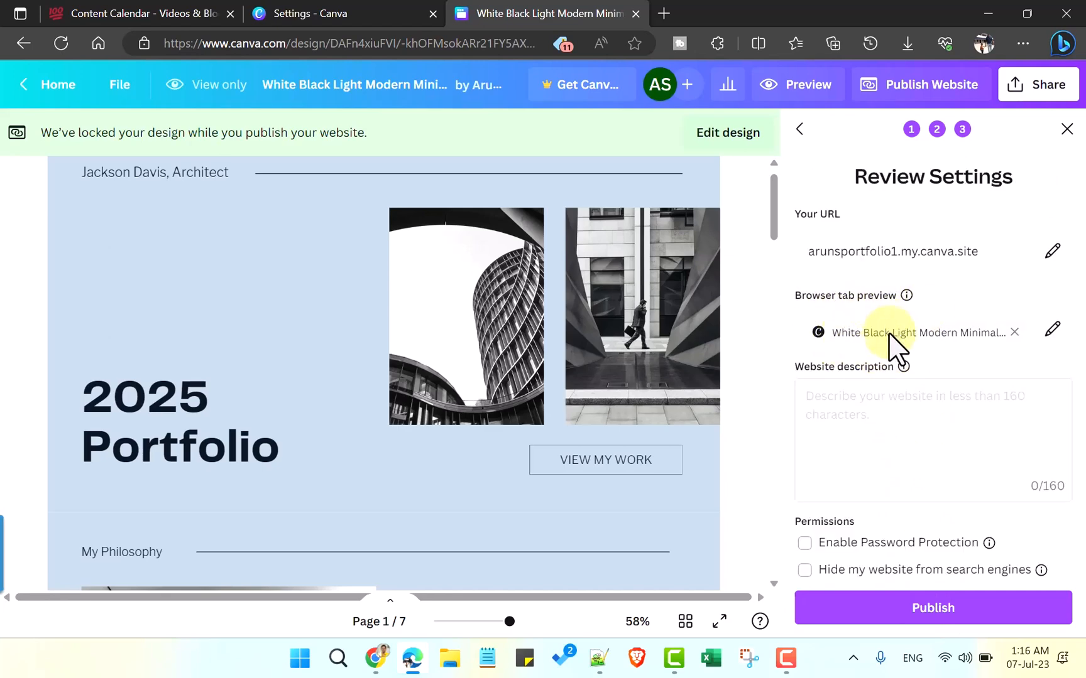
Set the browser tab title to the owner's name followed by "Portfolio" and keep the default Canva favicon
click(1052, 330)
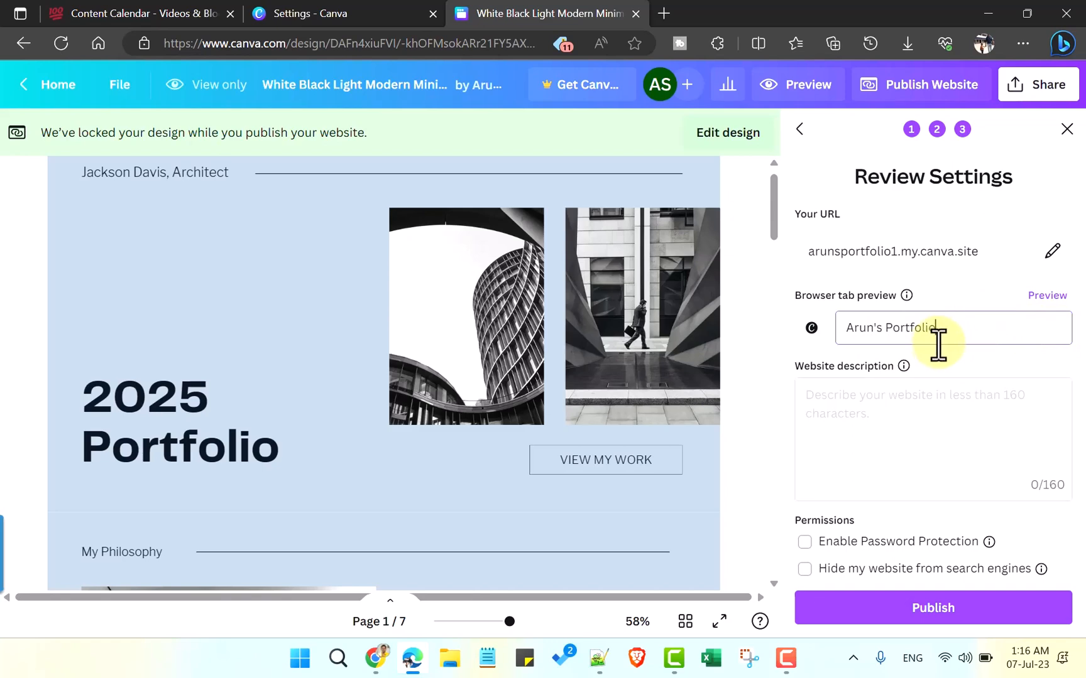
click(811, 327)
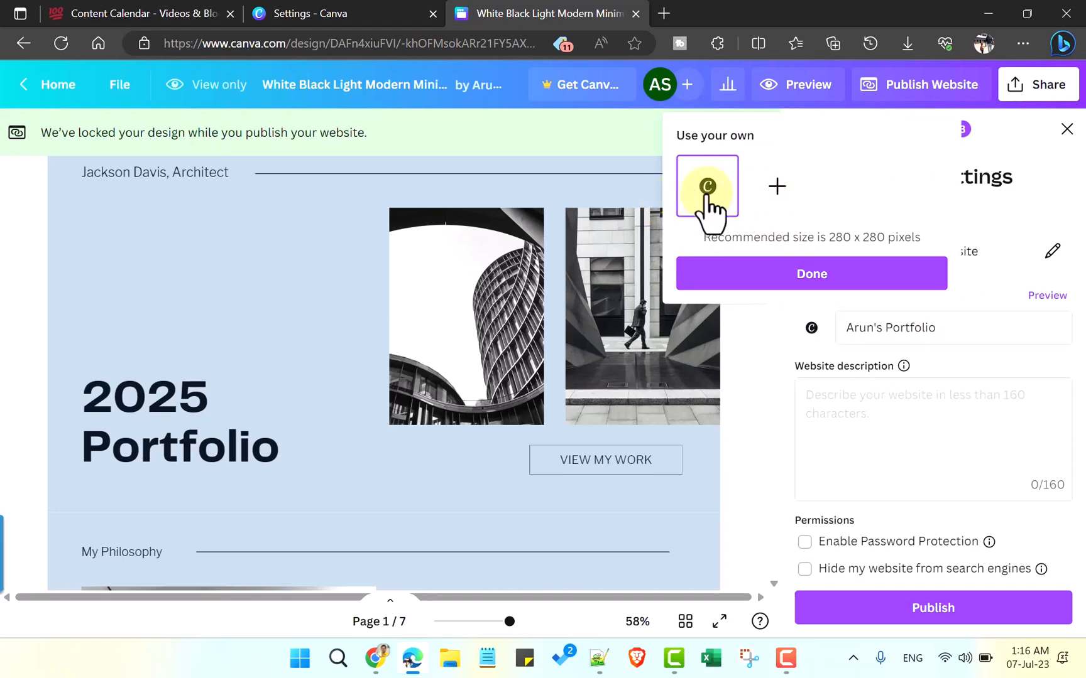
click(777, 188)
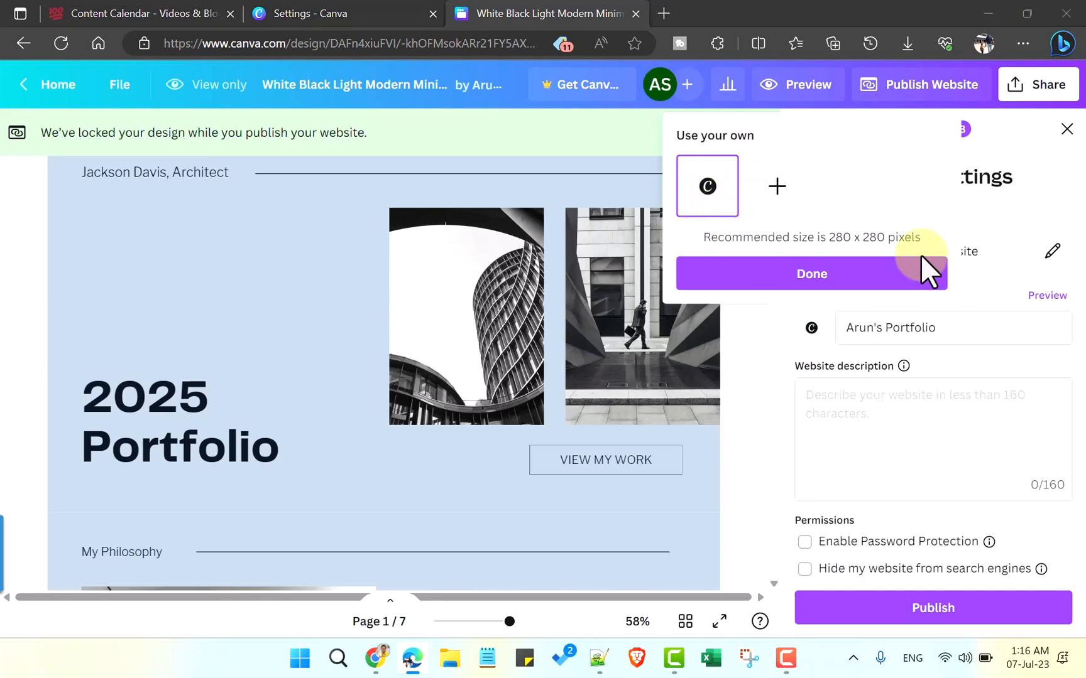
key(Escape)
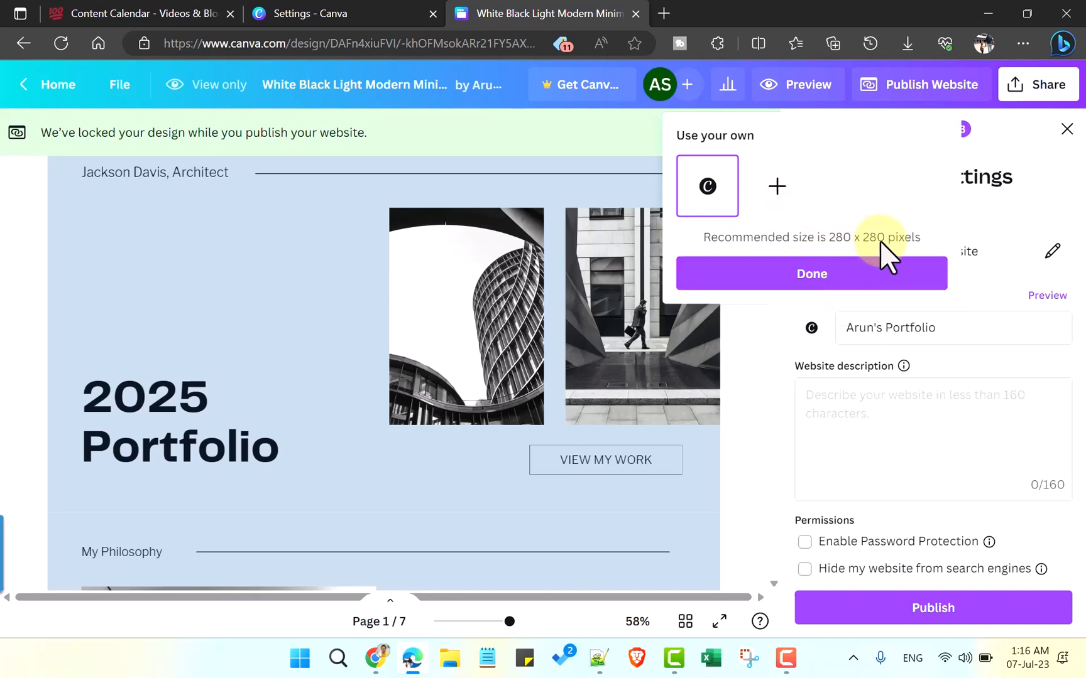
click(819, 282)
Enter the website description "Welcome to my portfolio." and hide the website from search engines
click(858, 407)
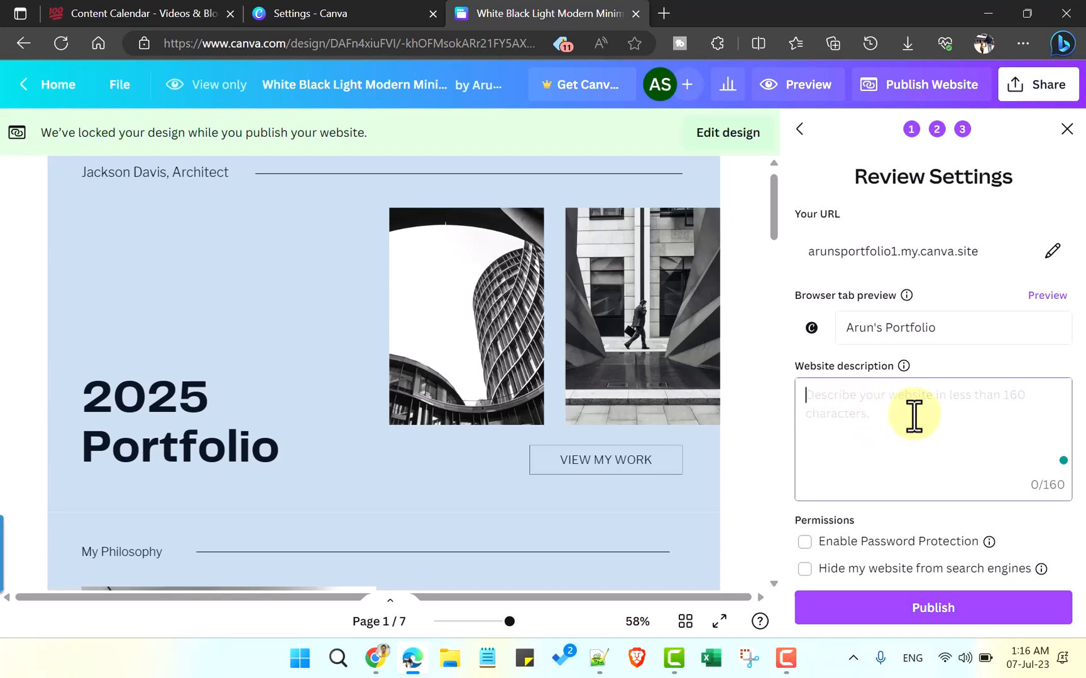
text(Welcome to my portfolio.)
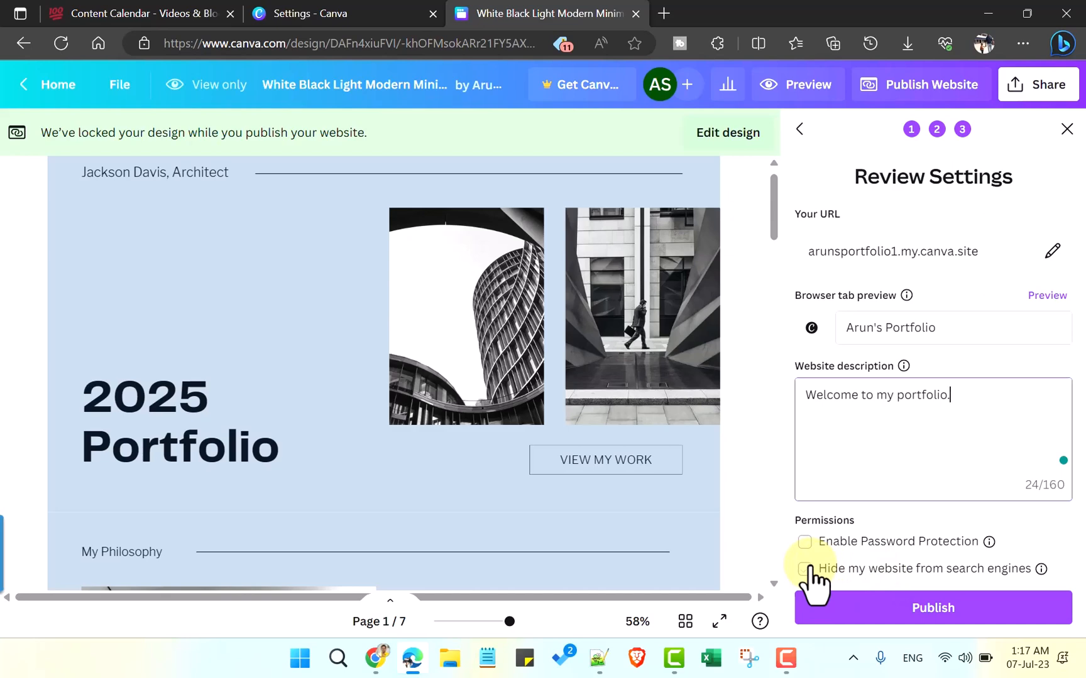
click(806, 569)
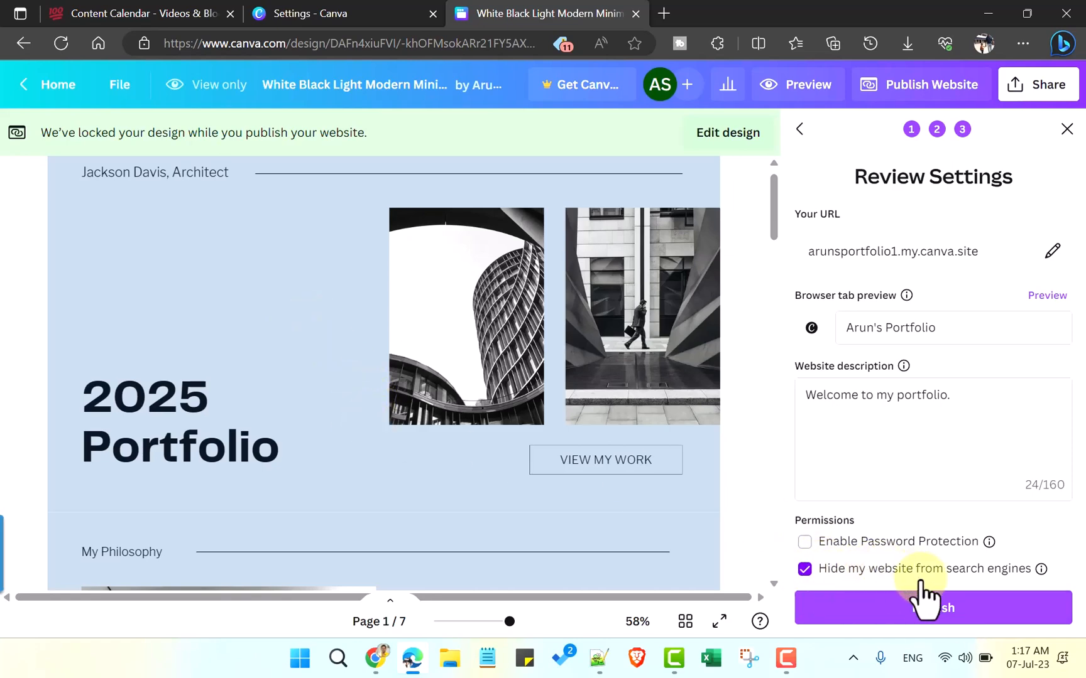
Publish the website and open the live site
click(959, 612)
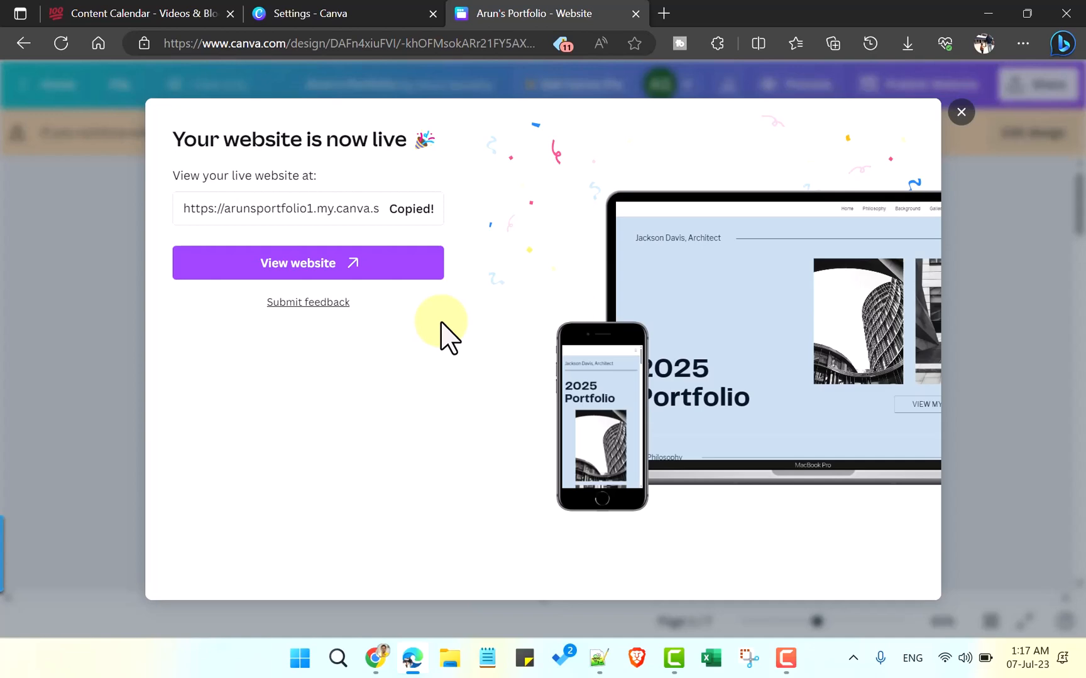
click(339, 275)
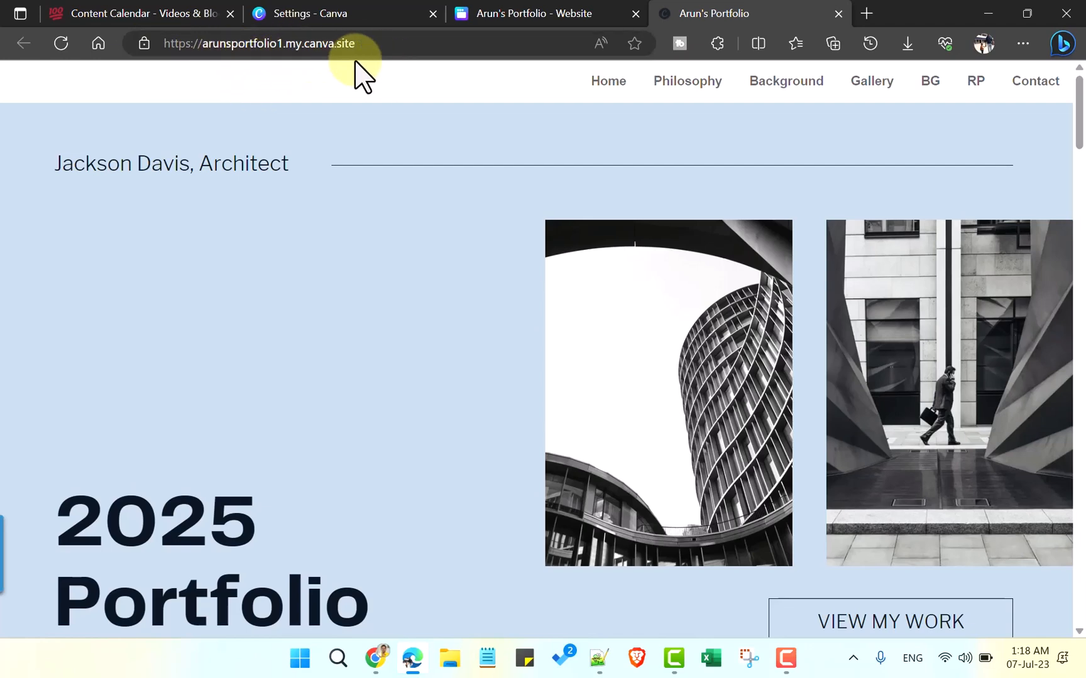
Test the live site's Philosophy, Background, Gallery, BG, RP and Contact links, and examine the footer of the contact section
click(683, 91)
scroll(765, 278, down, 6)
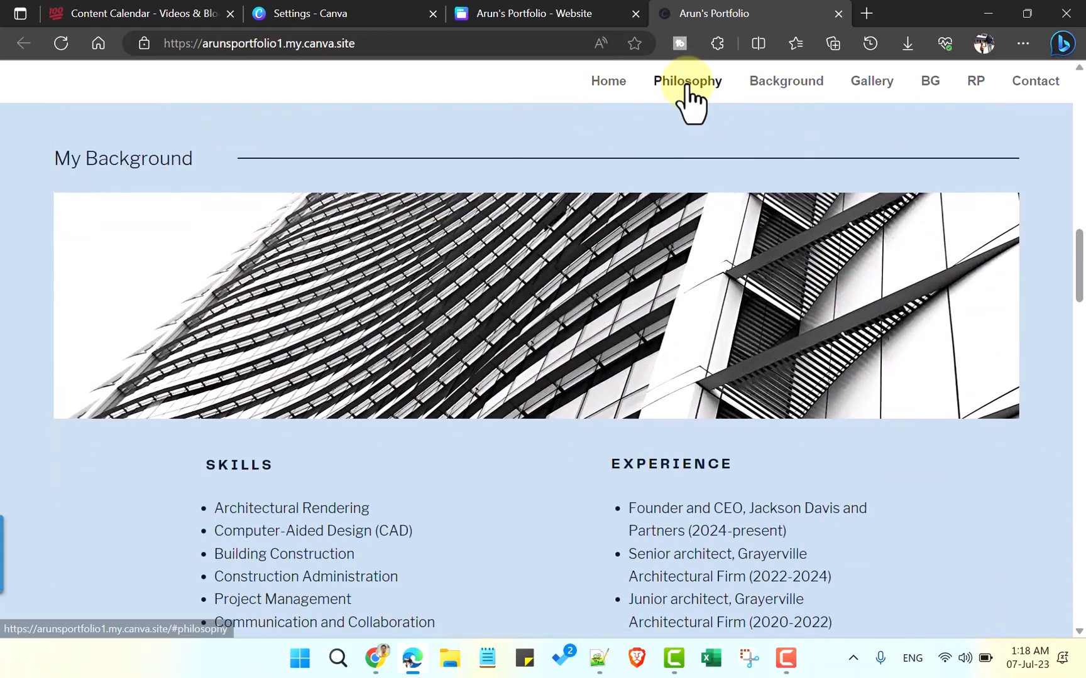
scroll(701, 113, up, 8)
click(691, 88)
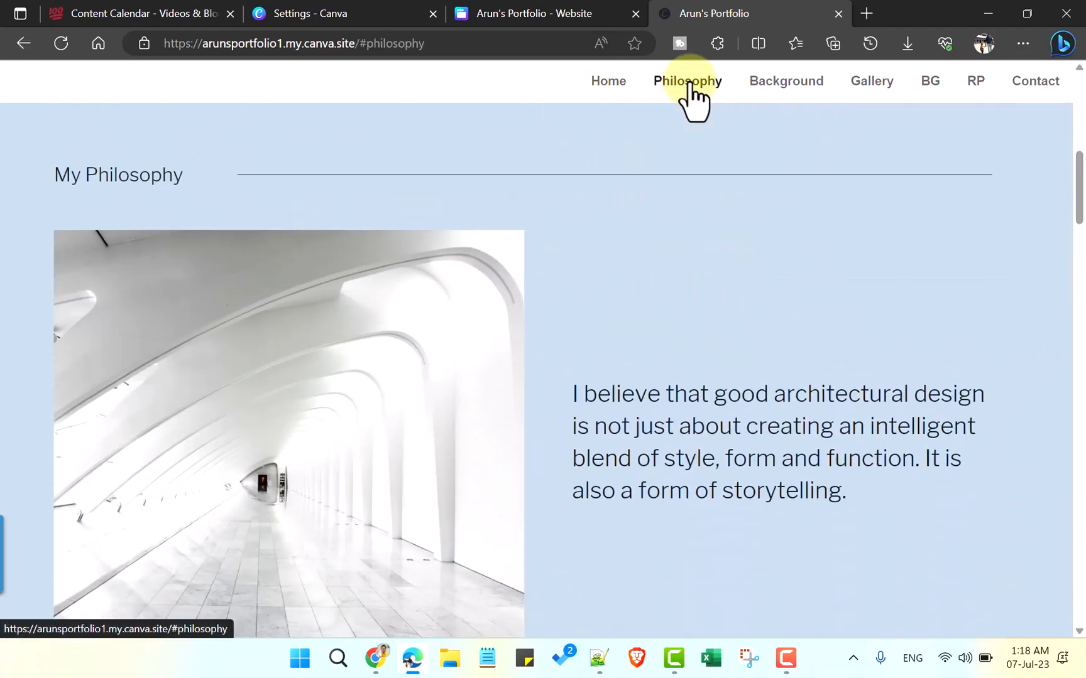
click(790, 87)
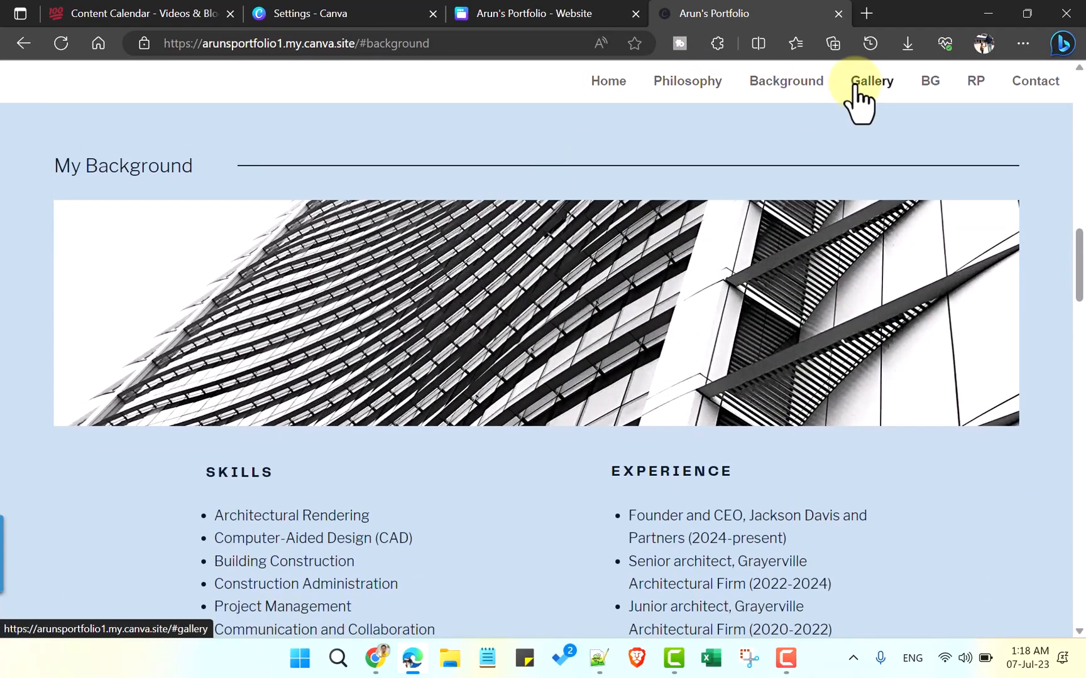
click(857, 88)
click(933, 87)
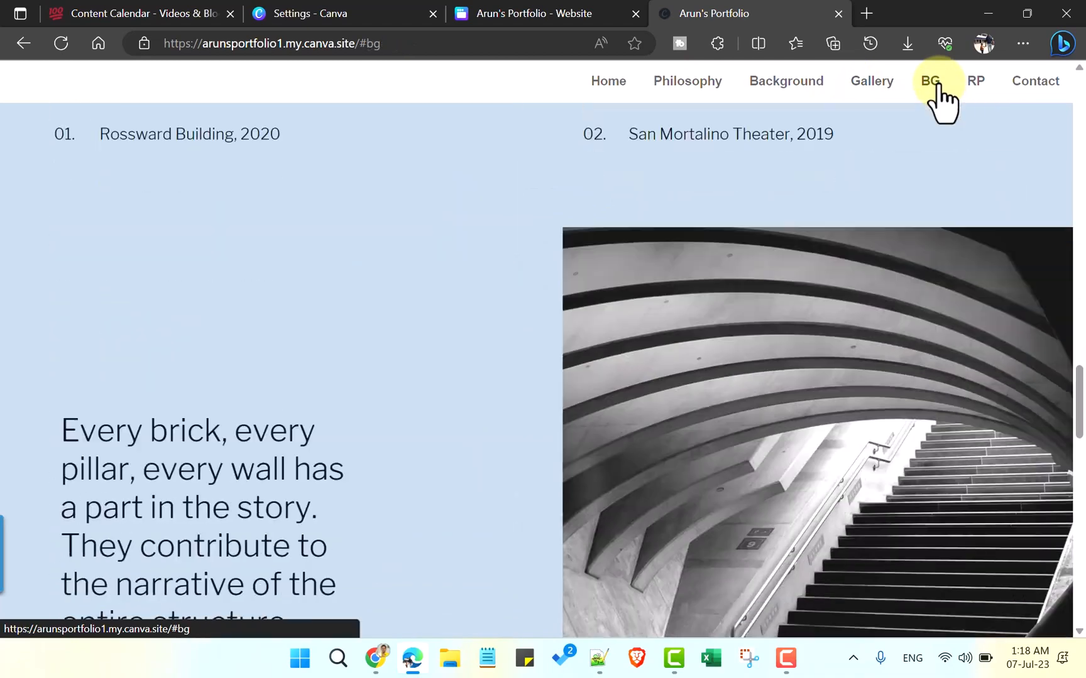
click(975, 88)
click(1033, 85)
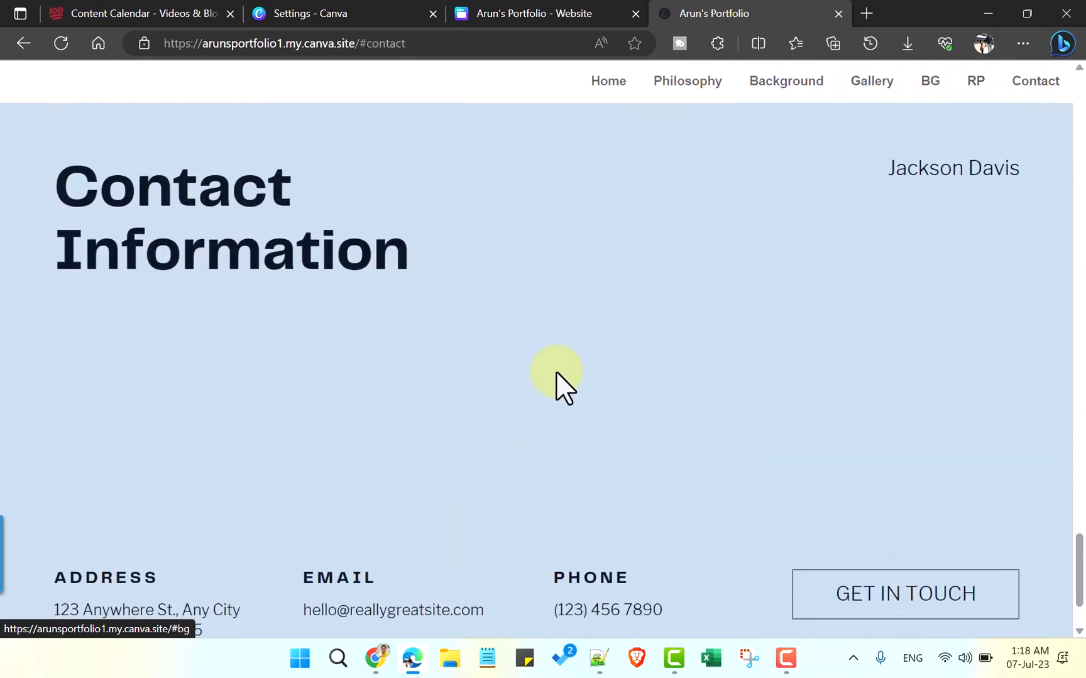
scroll(700, 340, down, 2)
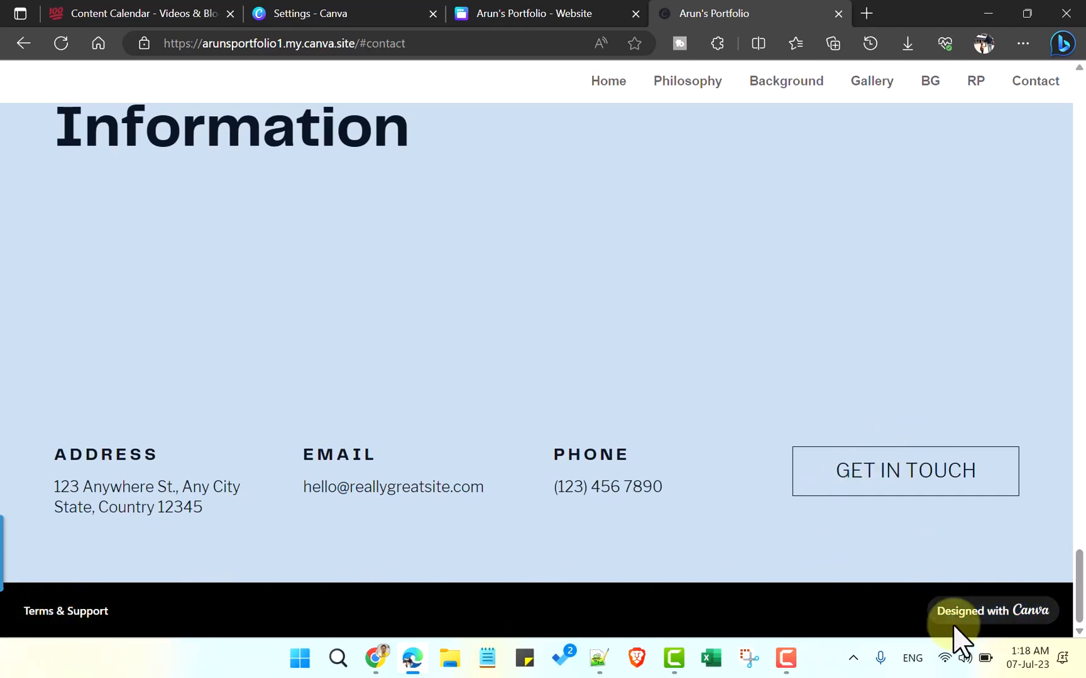
Return to the portfolio design in Canva, enable editing and change the home page heading to "2024 Portfolio"
drag(1077, 588, 1060, 110)
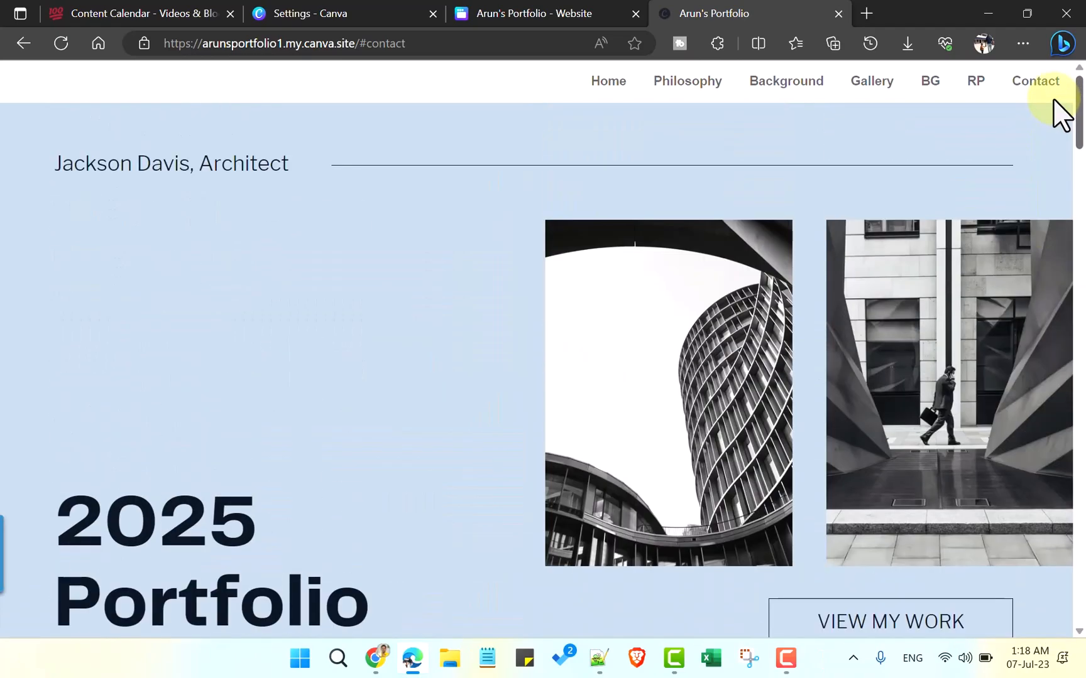
scroll(558, 332, down, 8)
scroll(540, 332, up, 8)
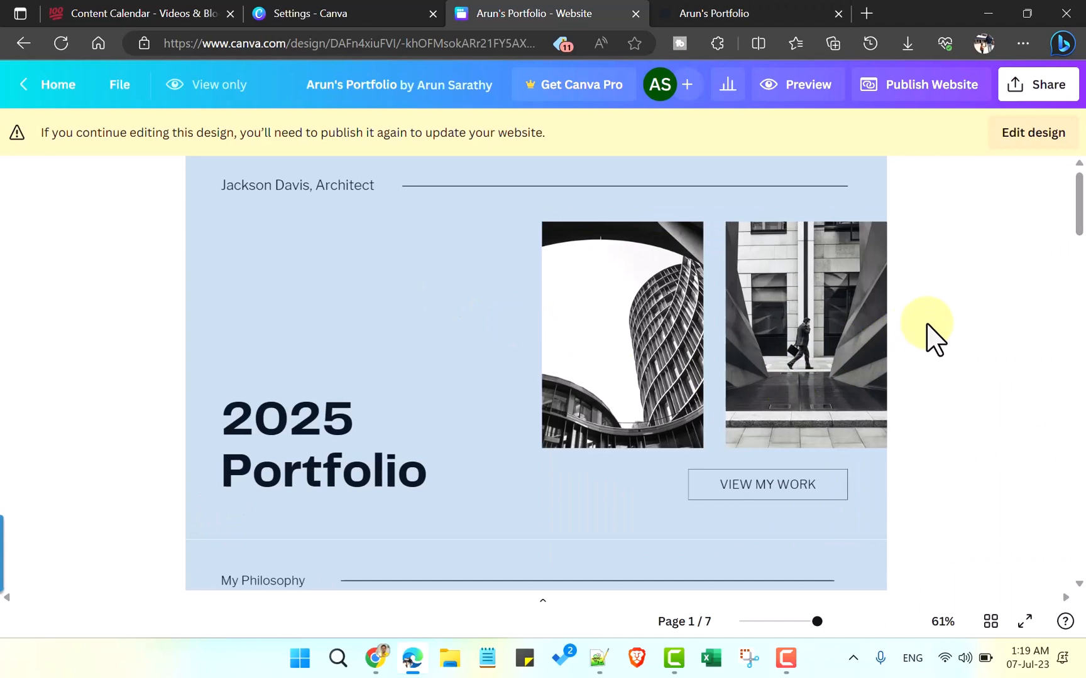
click(1024, 153)
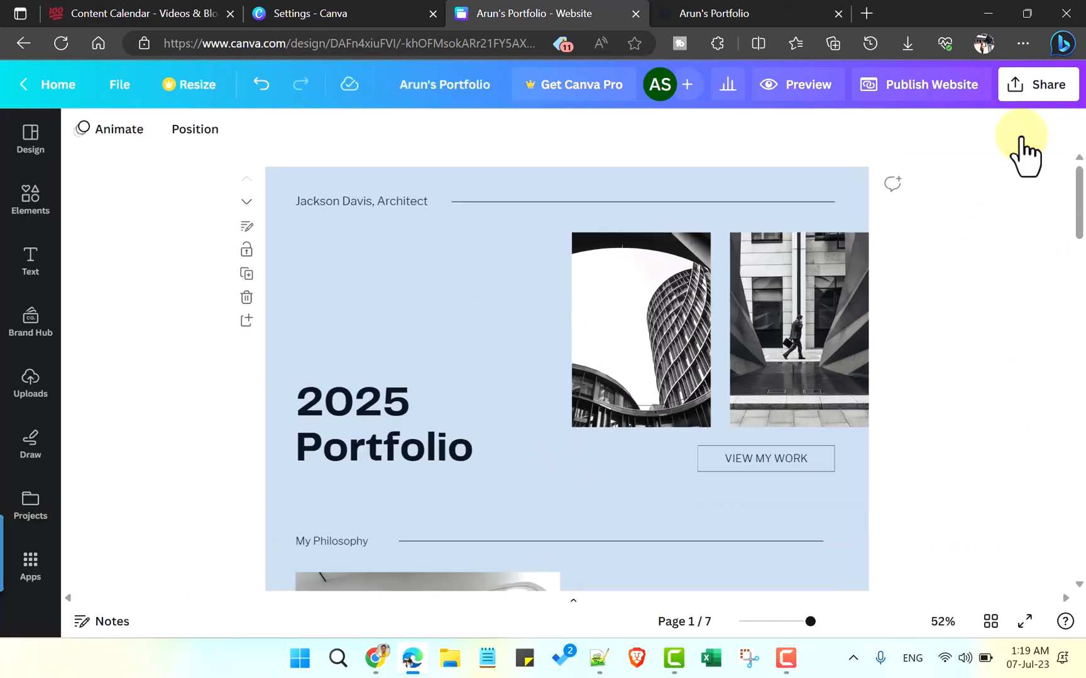
click(432, 412)
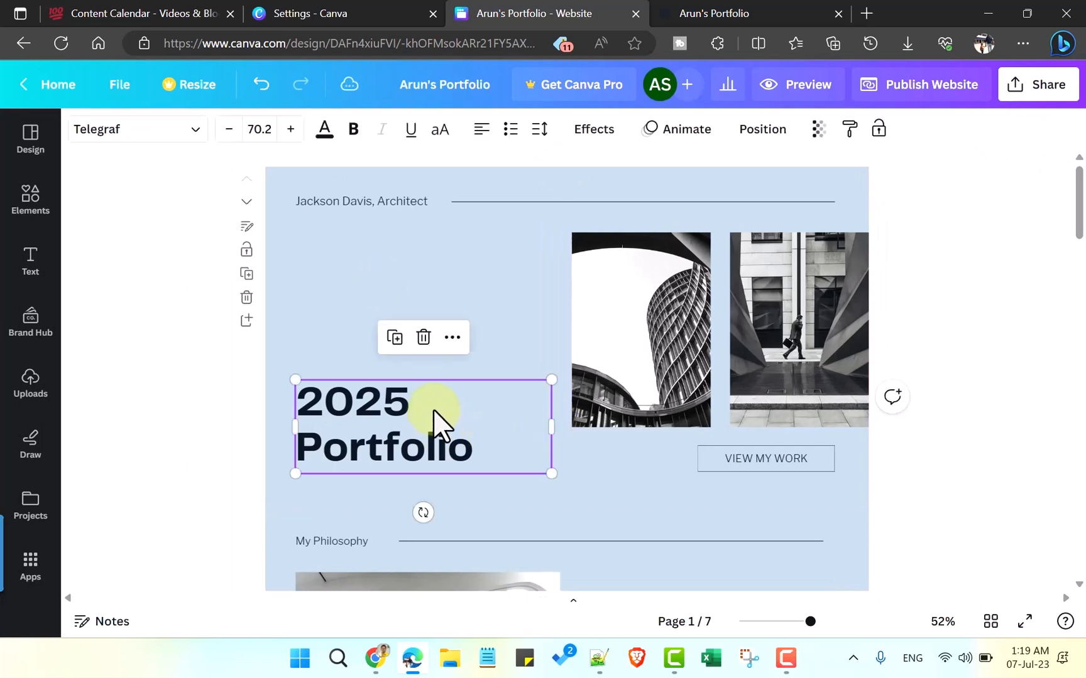
click(436, 408)
click(402, 387)
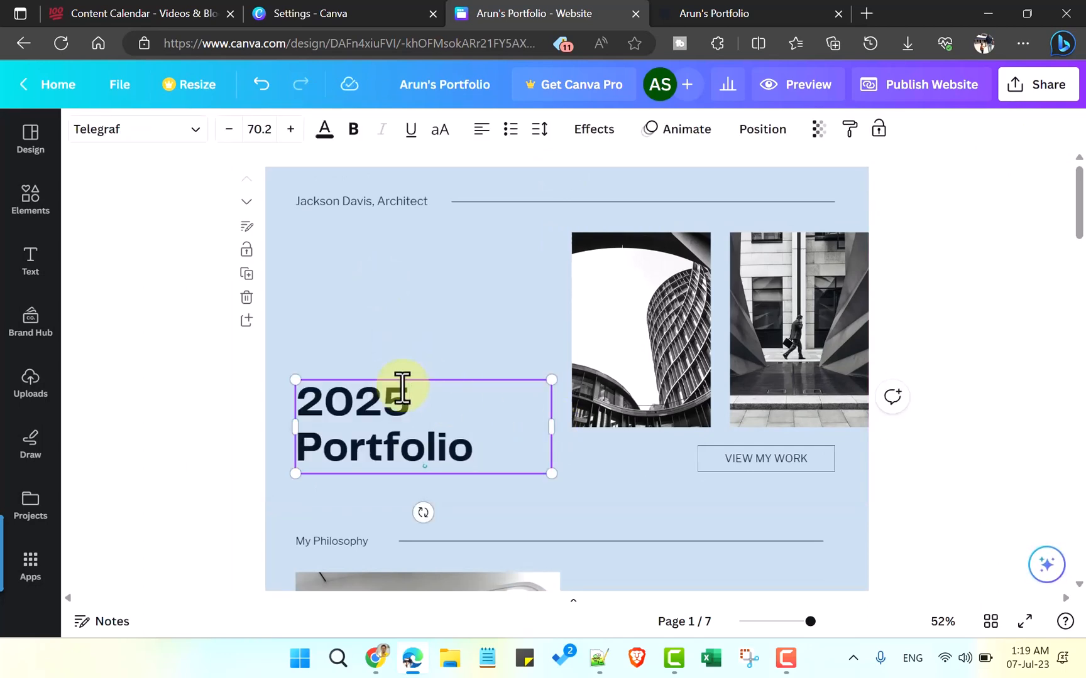
text(4)
click(980, 333)
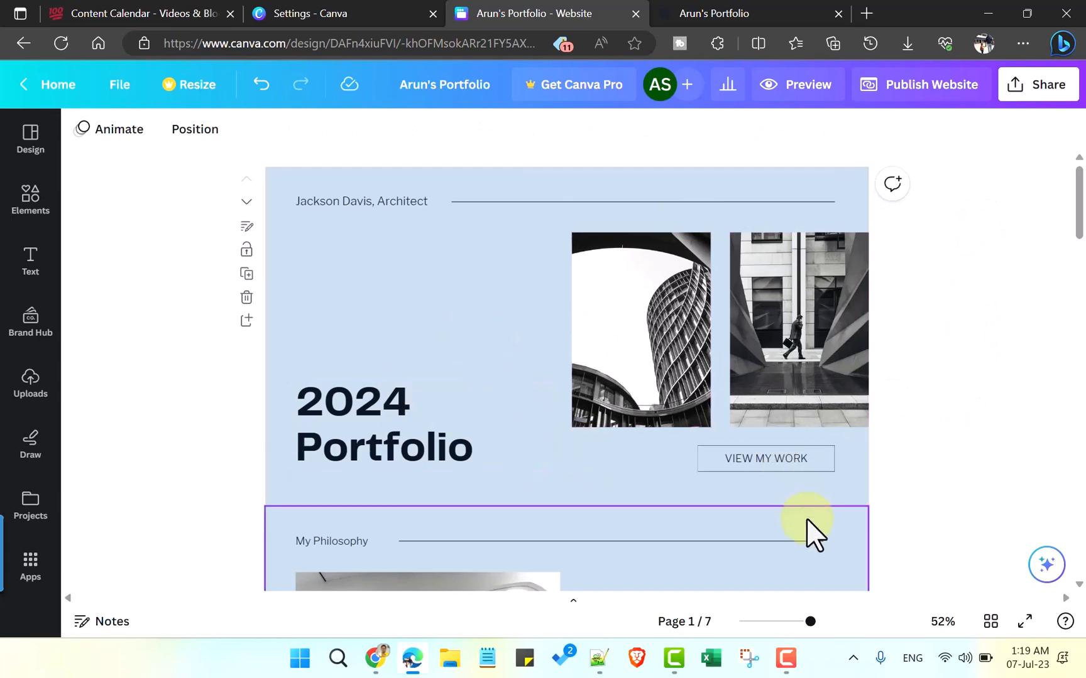
Publish the edited website again with navigation and mobile resizing, keeping its existing settings, and go back to the live site
click(914, 88)
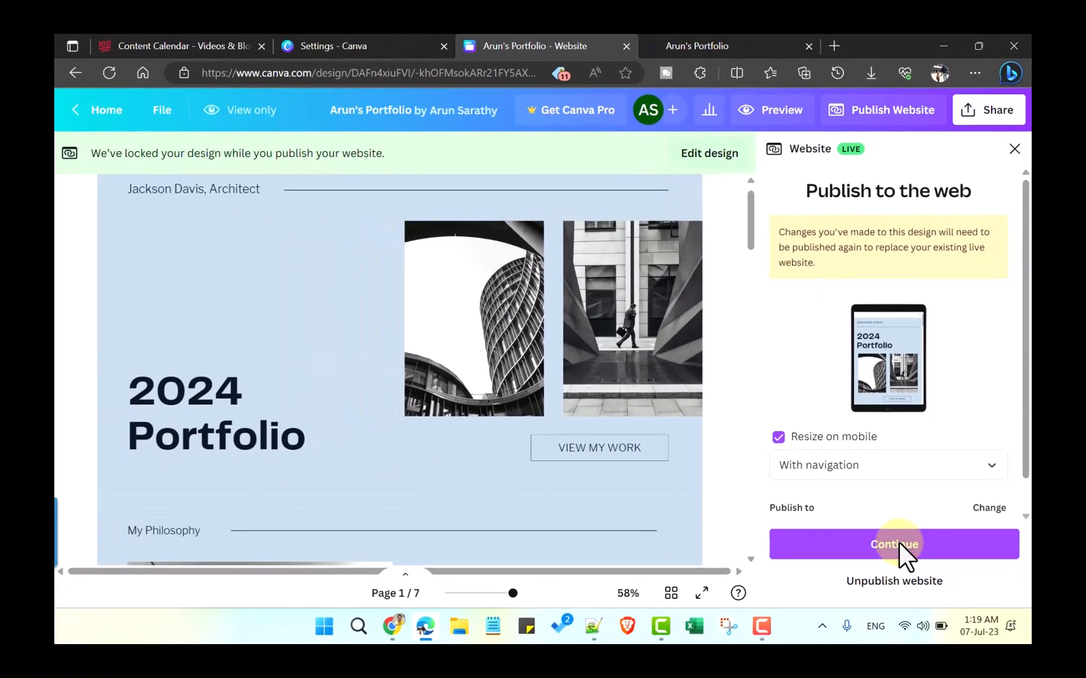
click(911, 676)
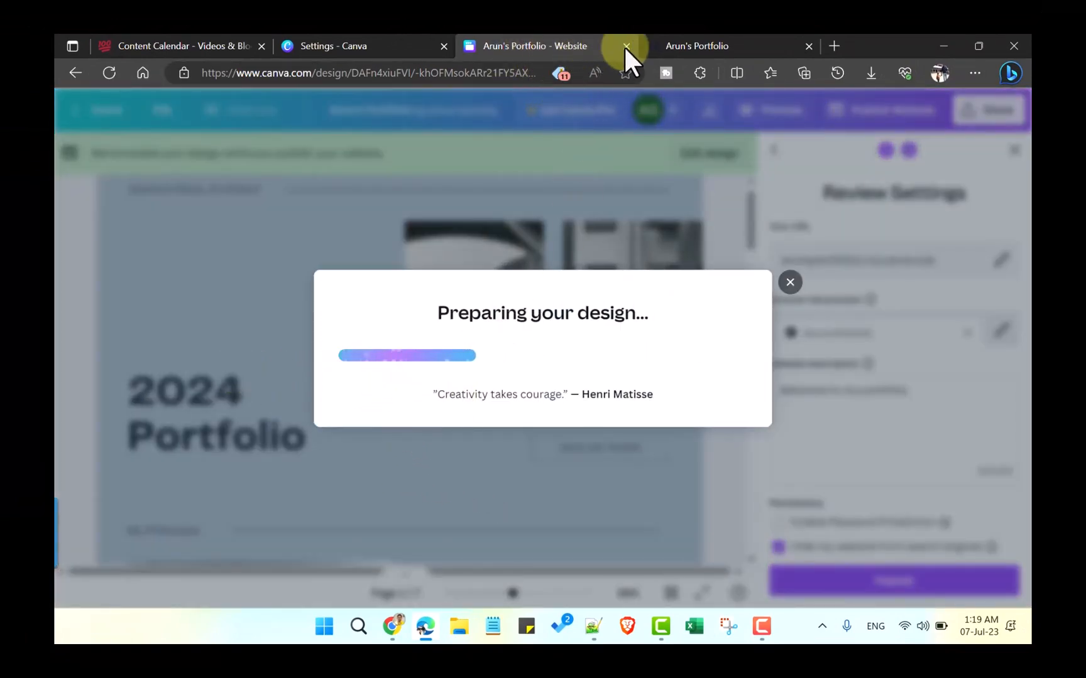
click(666, 45)
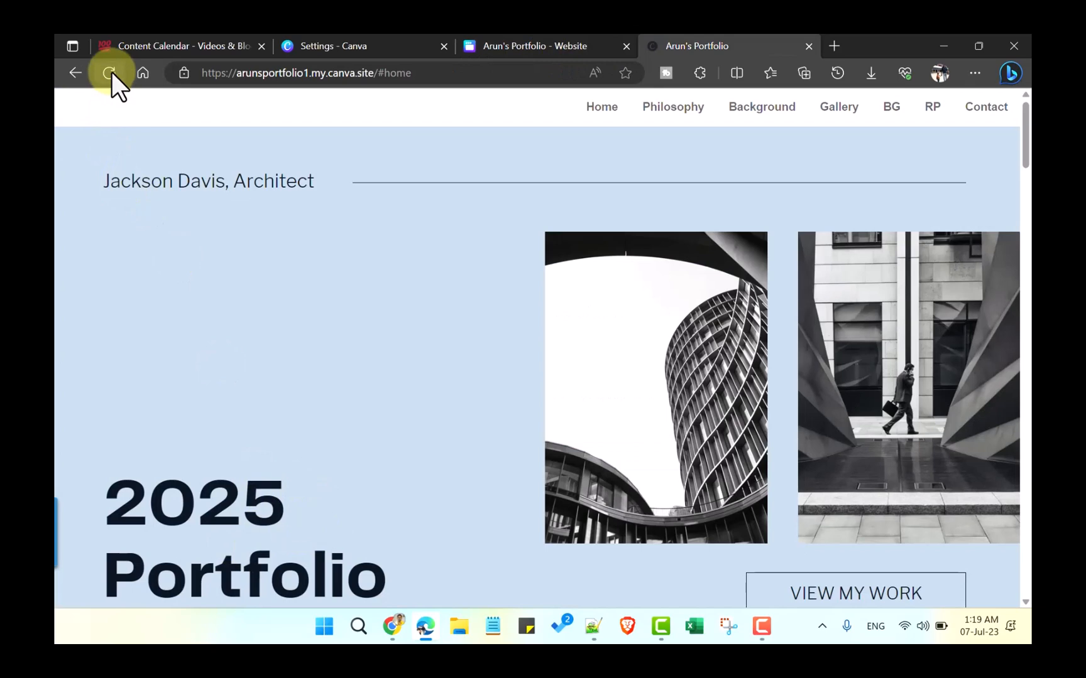